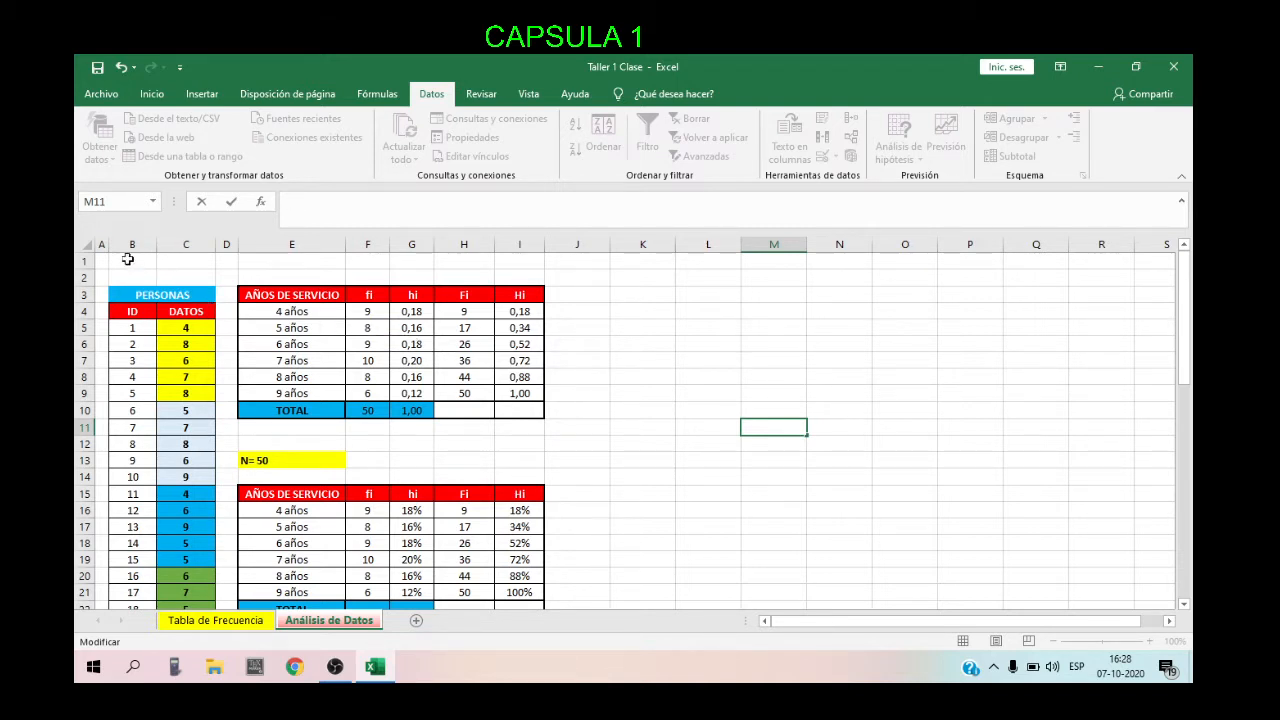
# - Enable the Herramientas para análisis add-in through Excel's add-in options
pyautogui.click(101, 94)
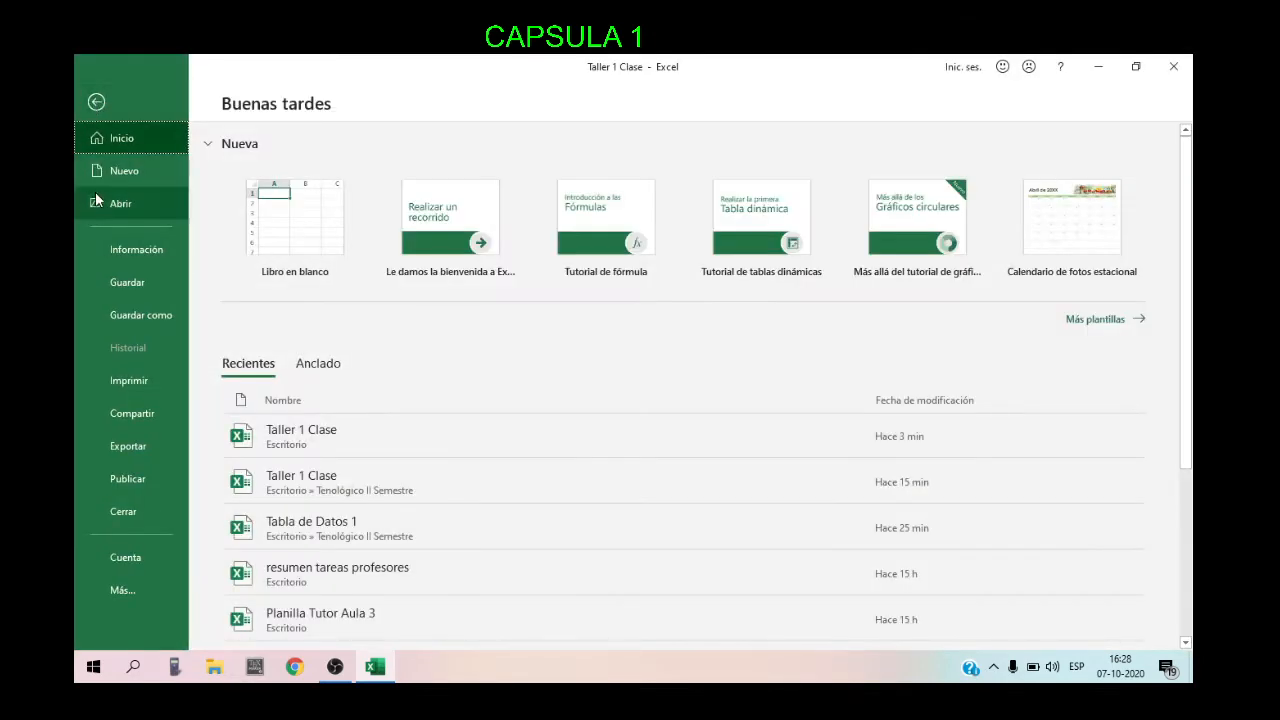
pyautogui.click(124, 592)
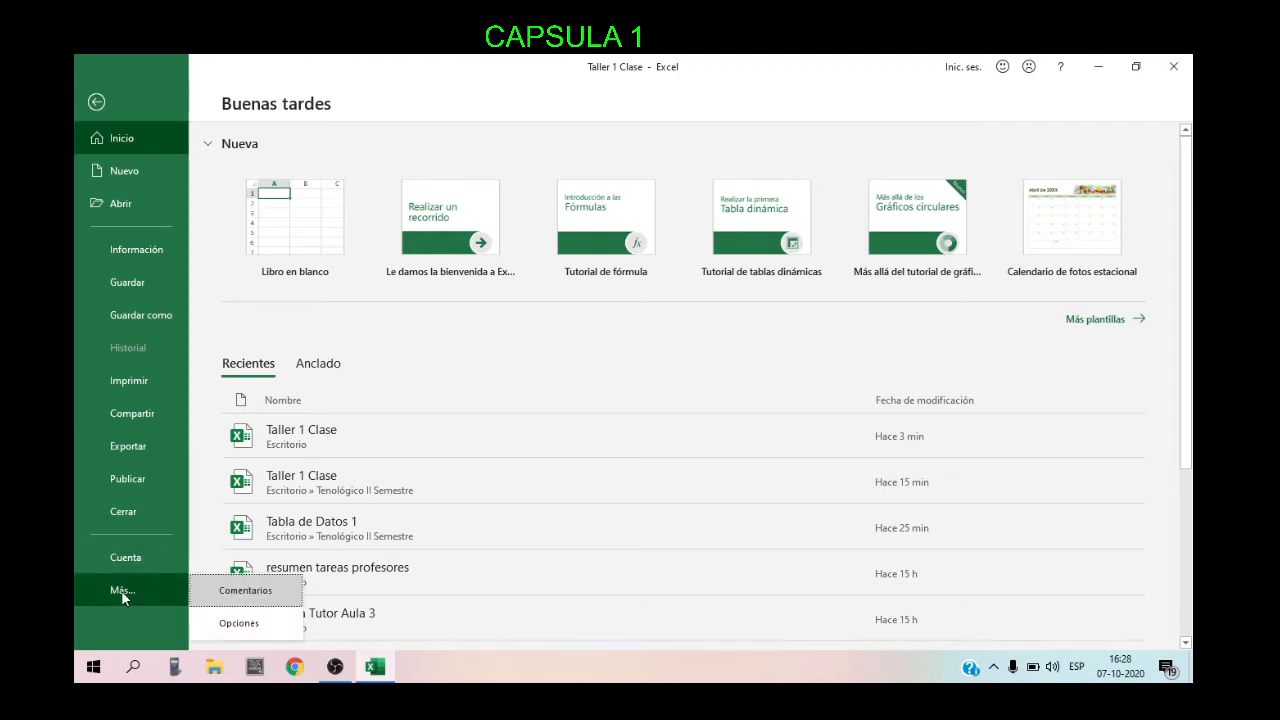
pyautogui.click(234, 626)
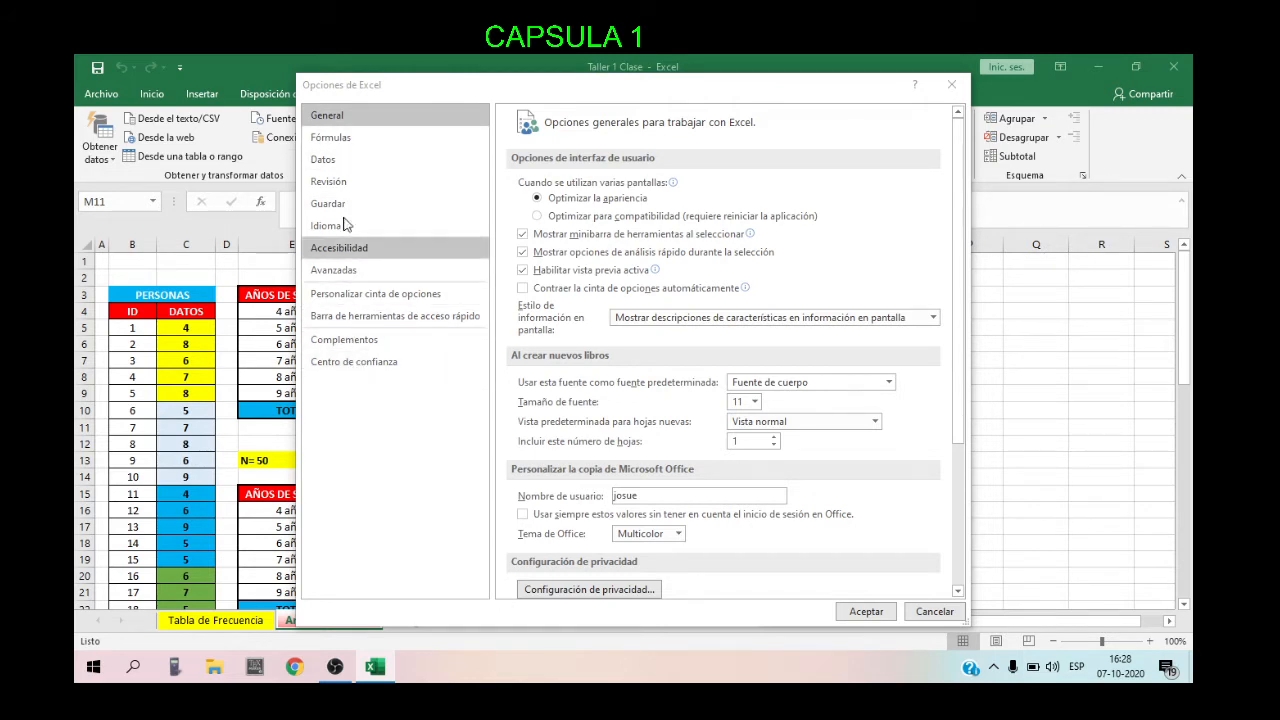
pyautogui.click(348, 345)
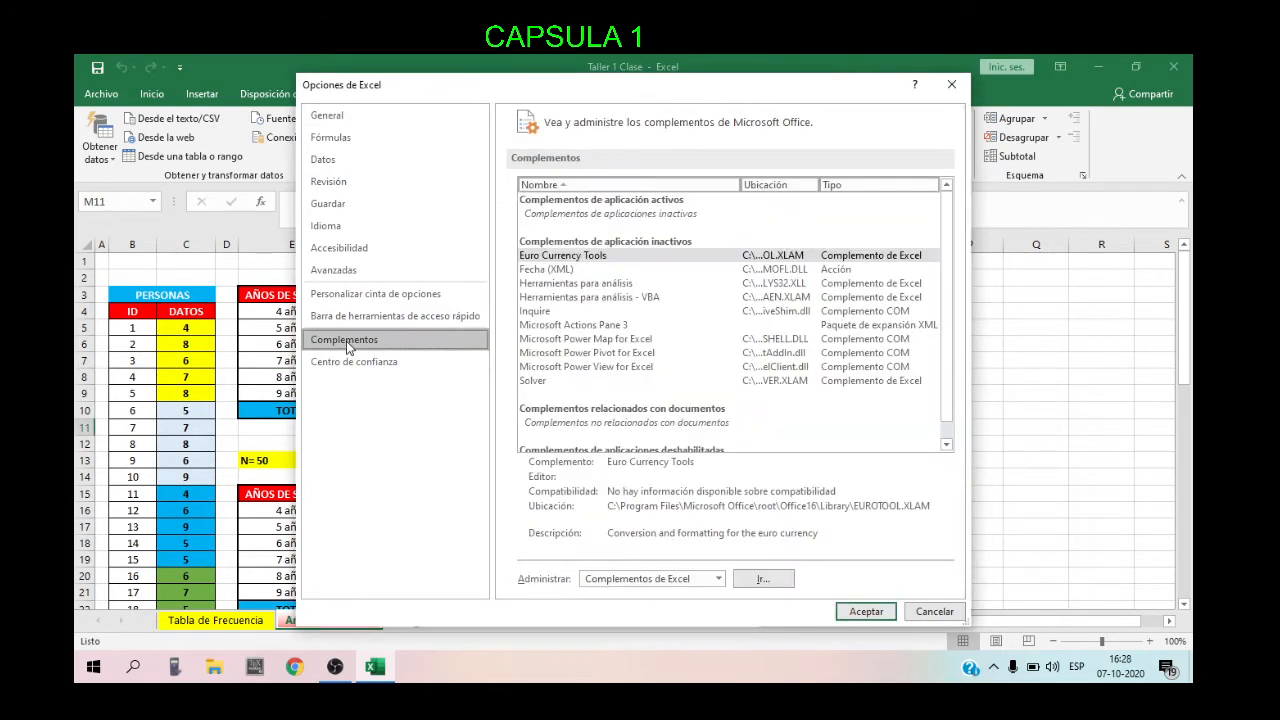
pyautogui.click(765, 584)
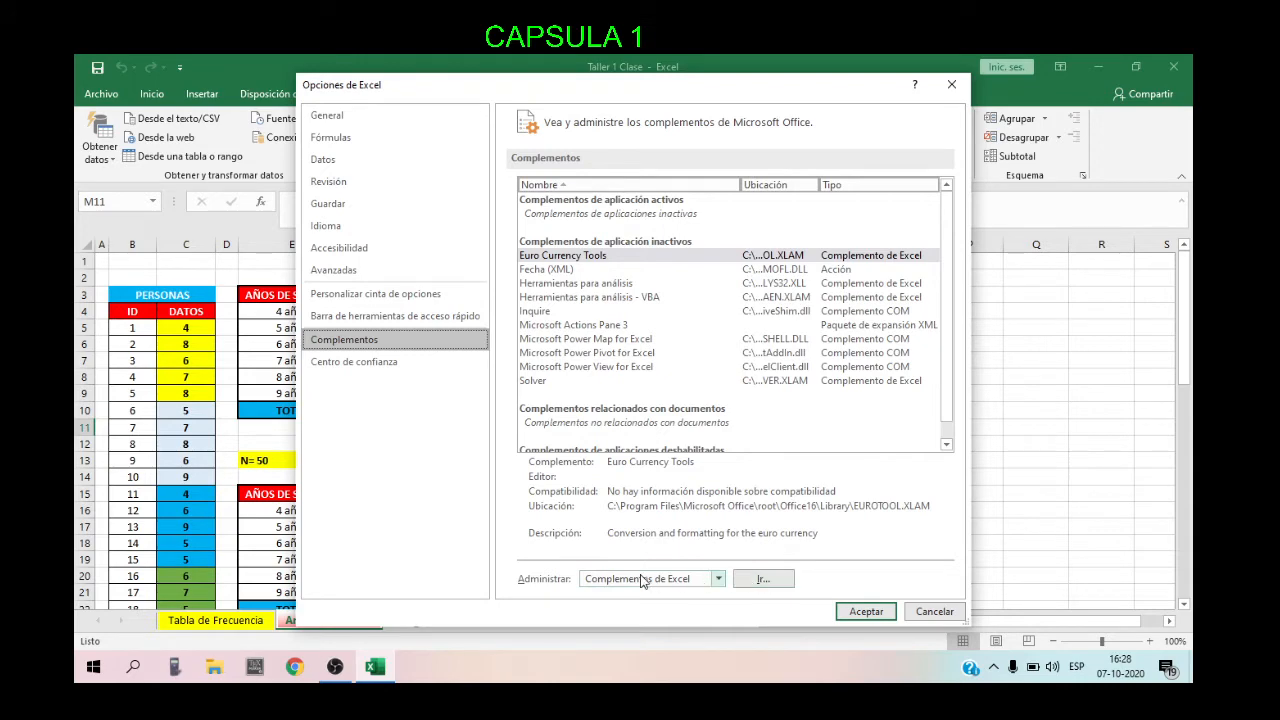
pyautogui.click(763, 583)
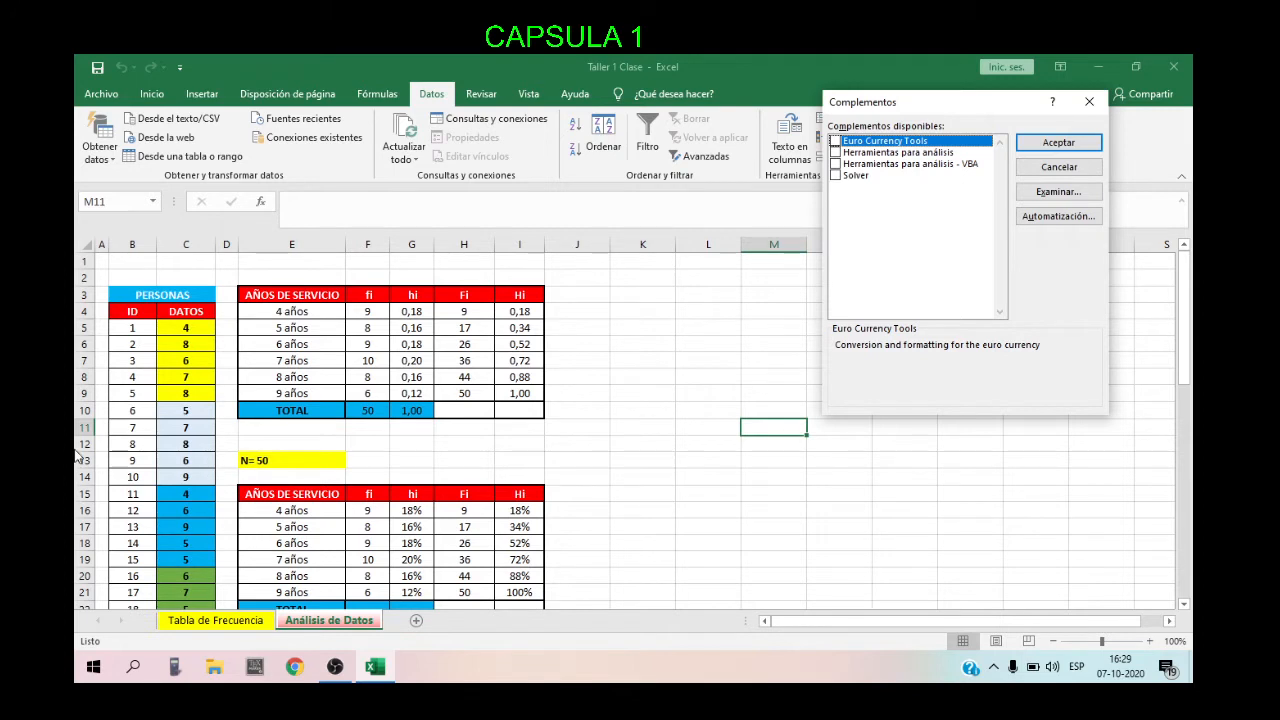
pyautogui.click(836, 153)
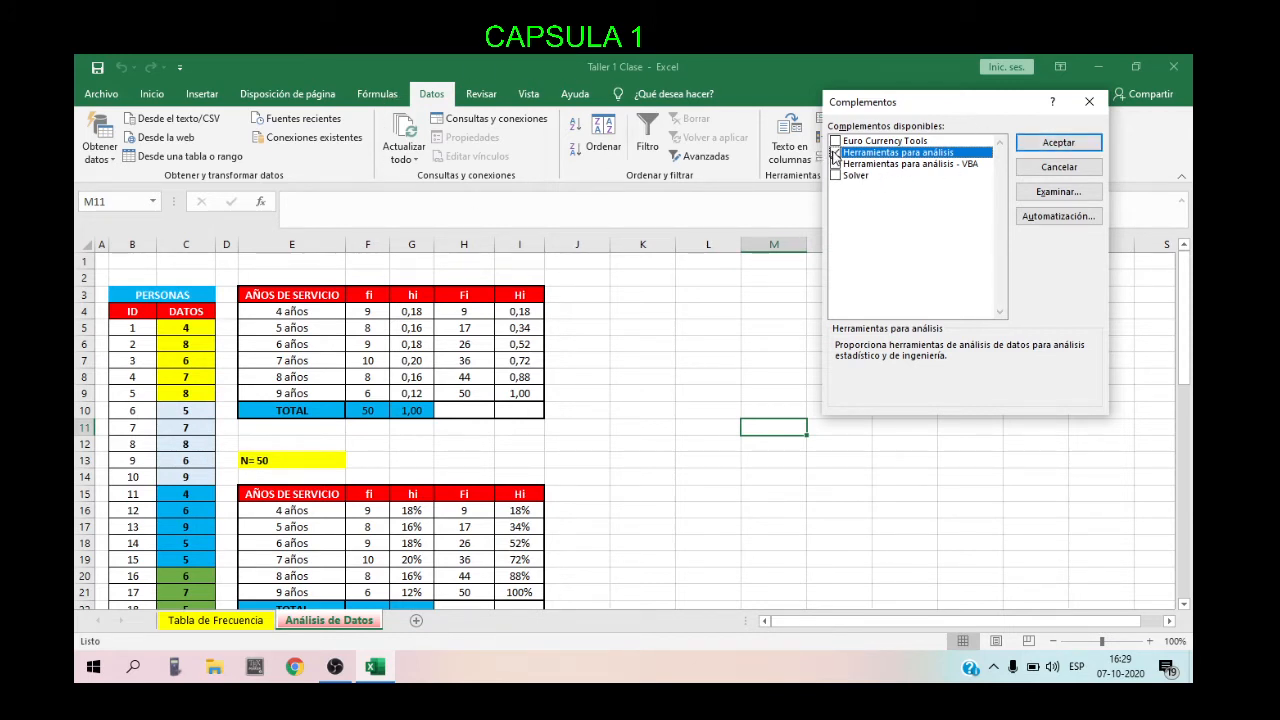
pyautogui.click(1059, 142)
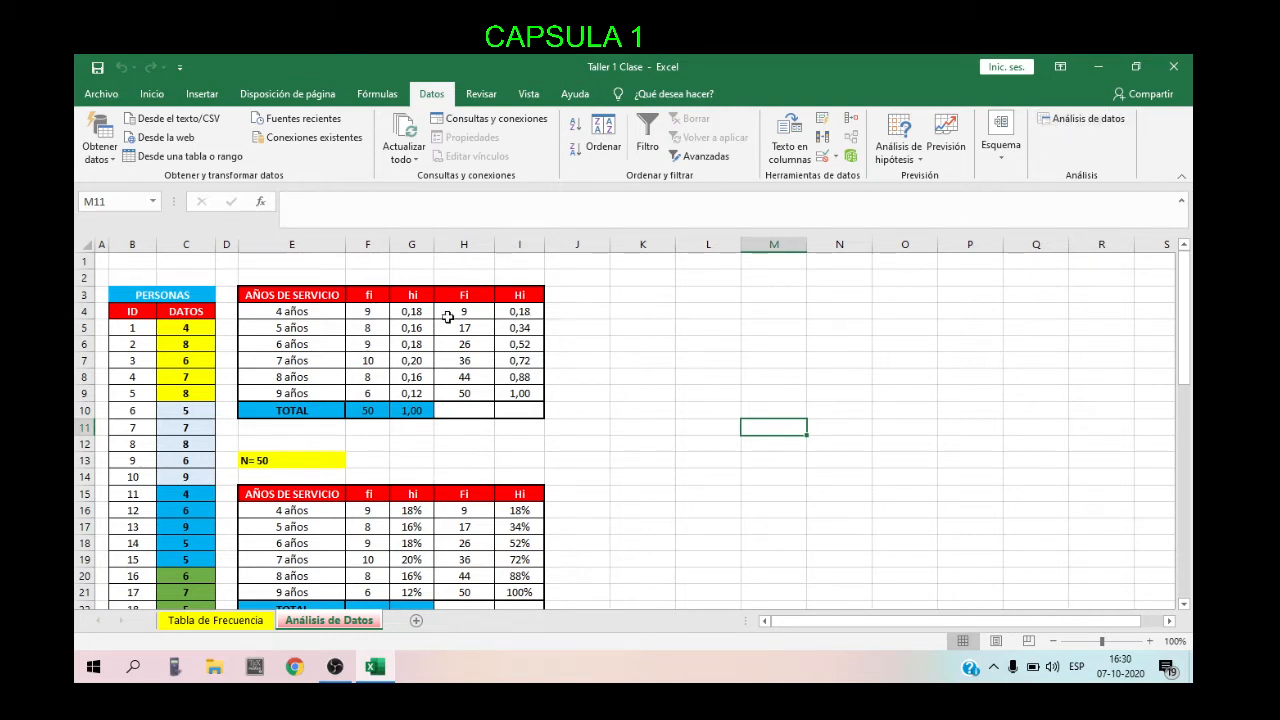
# - Start the Estadística descriptiva analysis from the data analysis tools, keeping its dialog clear of the frequency table
pyautogui.click(1084, 121)
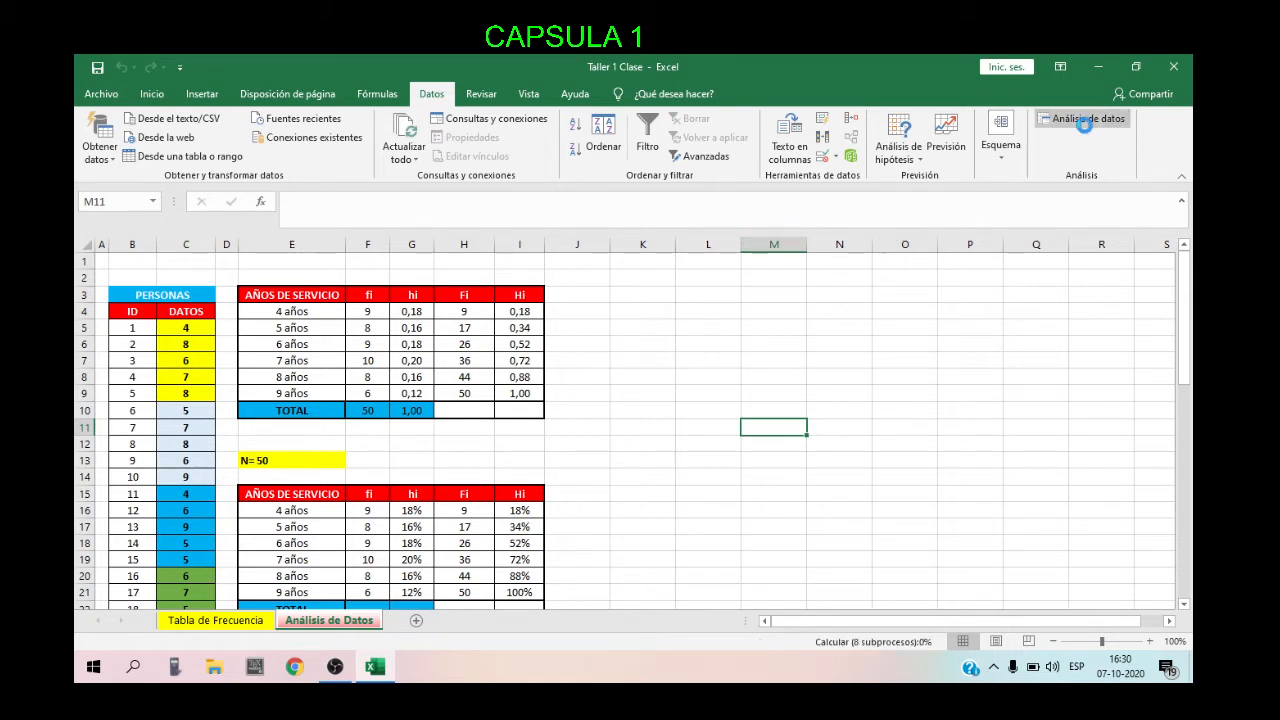
pyautogui.moveTo(948, 192); pyautogui.dragTo(880, 298)
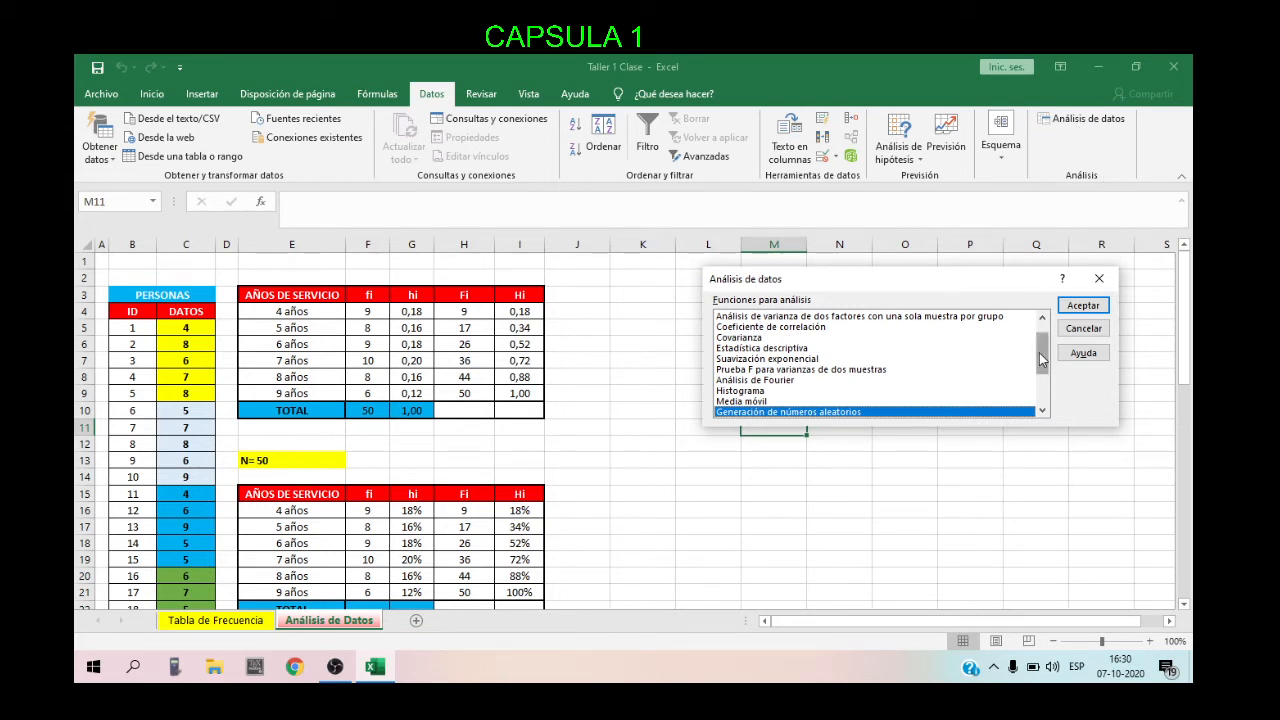
pyautogui.moveTo(1040, 344)
pyautogui.mouseDown()
pyautogui.moveTo(1038, 387)
pyautogui.moveTo(1040, 333)
pyautogui.mouseUp()
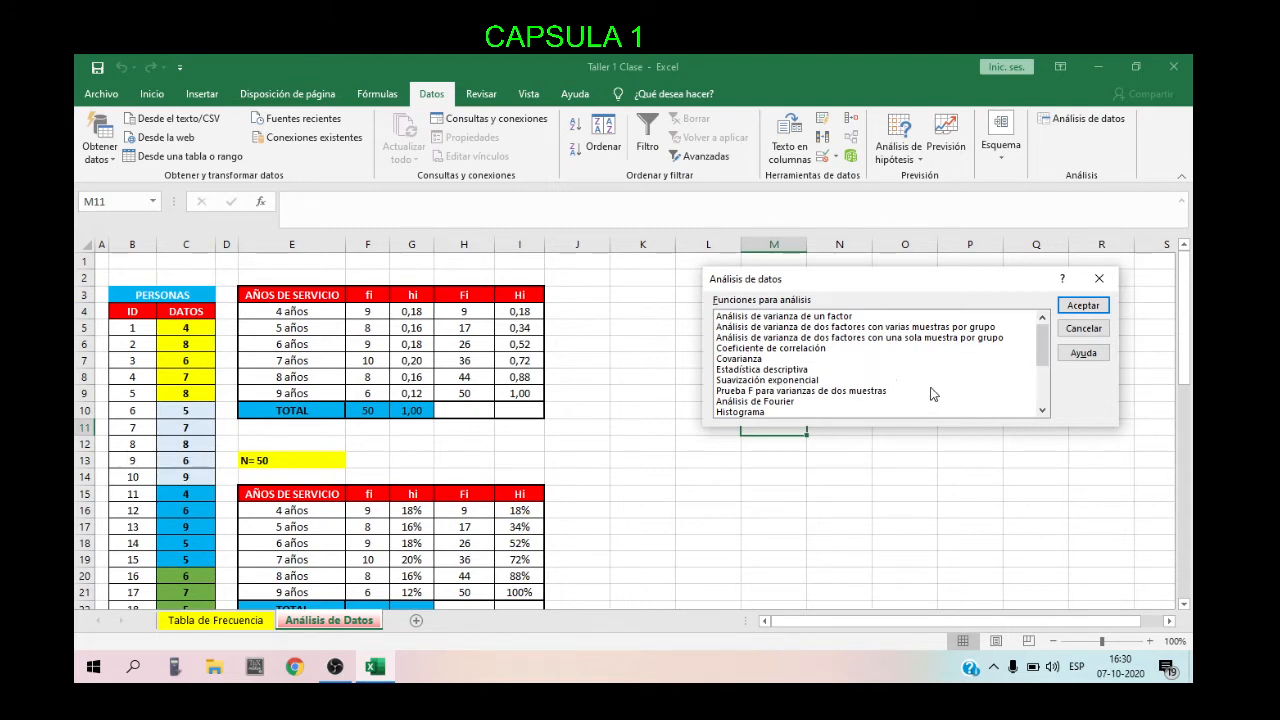
pyautogui.click(760, 370)
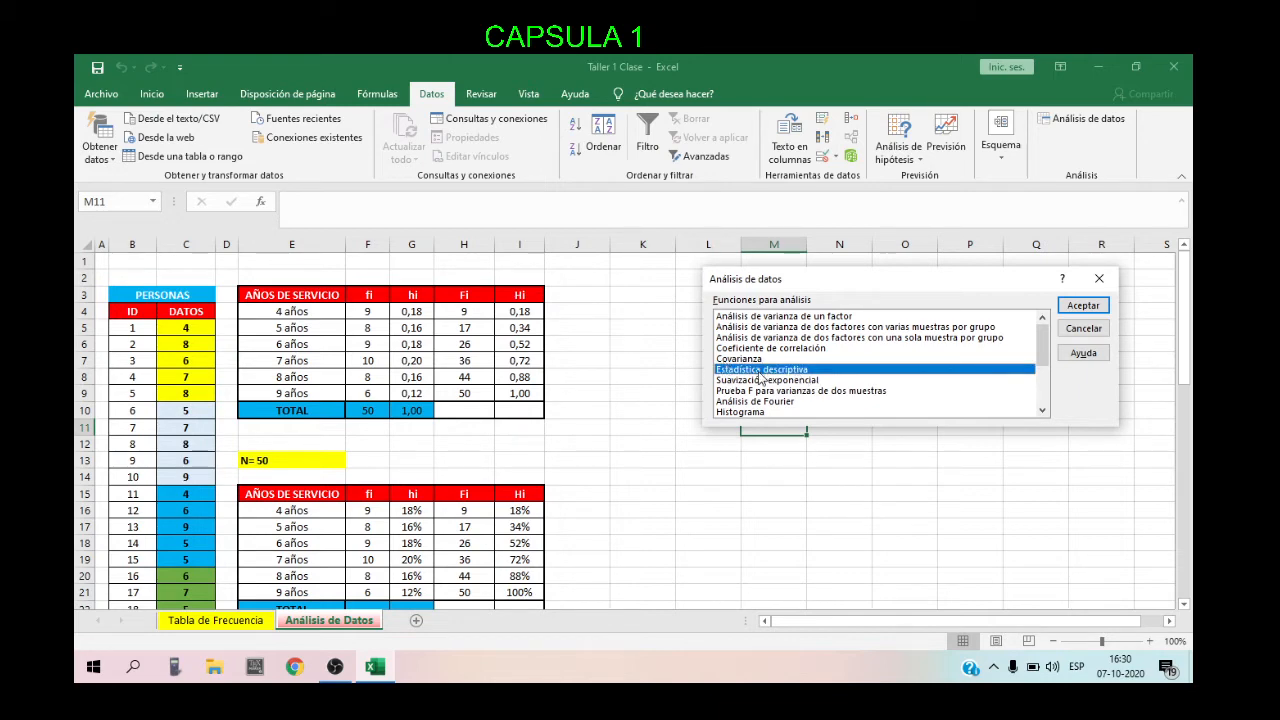
pyautogui.click(1080, 308)
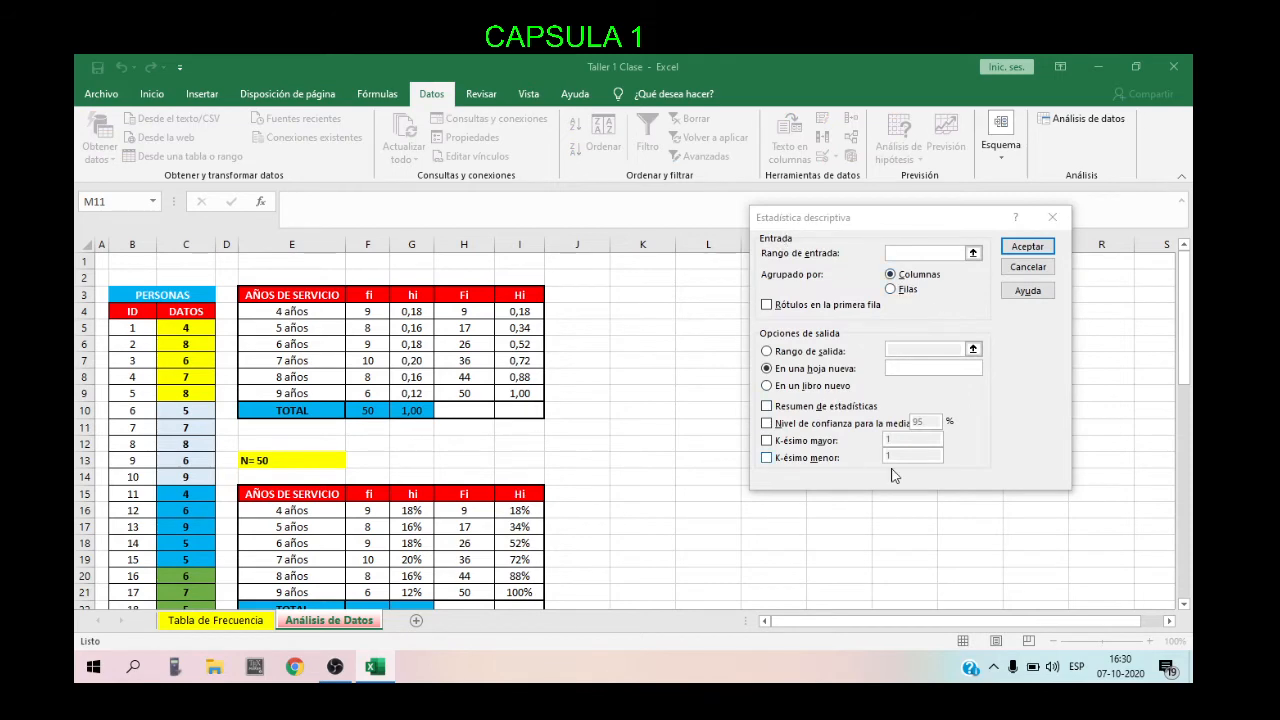
pyautogui.moveTo(886, 217); pyautogui.dragTo(988, 201)
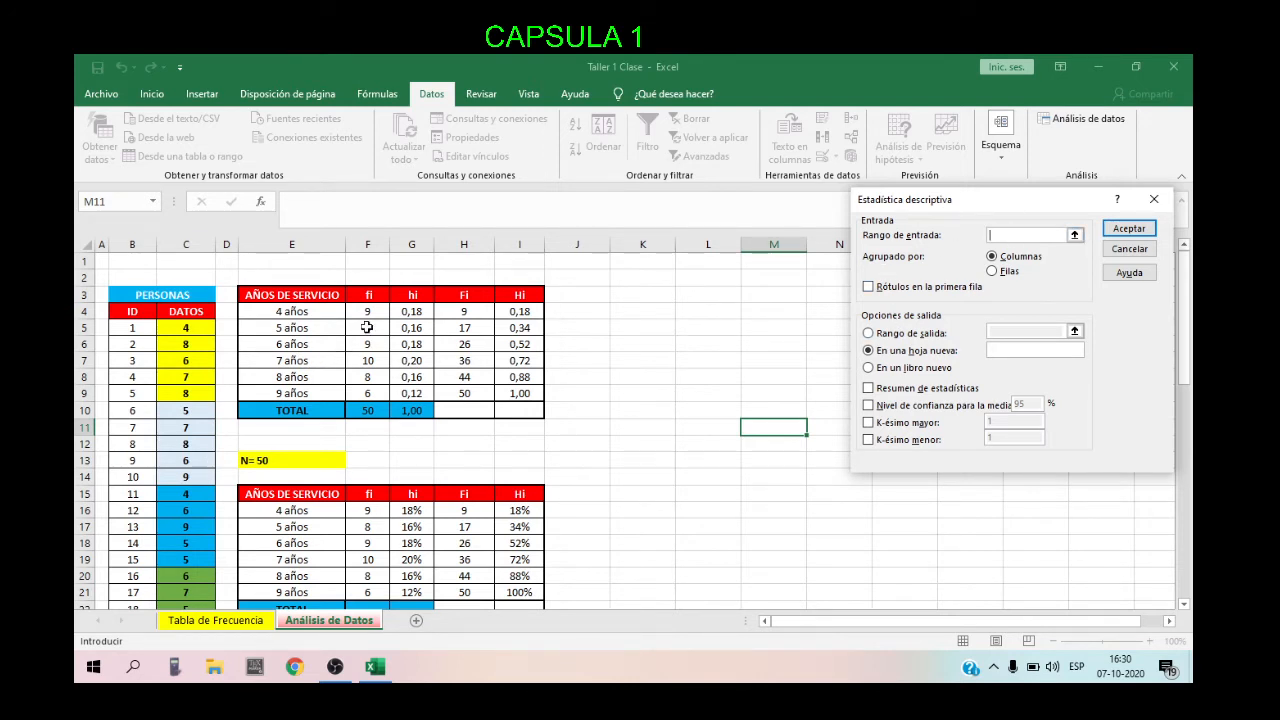
pyautogui.moveTo(367, 312); pyautogui.dragTo(367, 393)
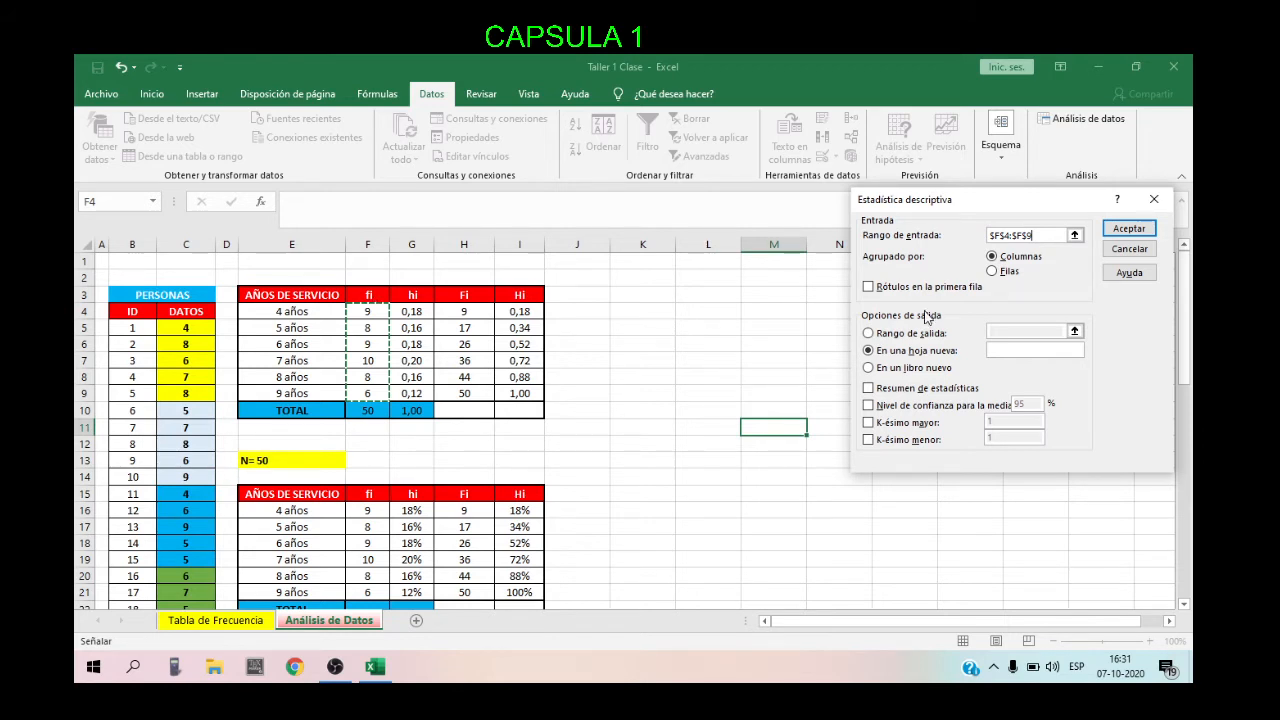
pyautogui.moveTo(1042, 237); pyautogui.dragTo(965, 237)
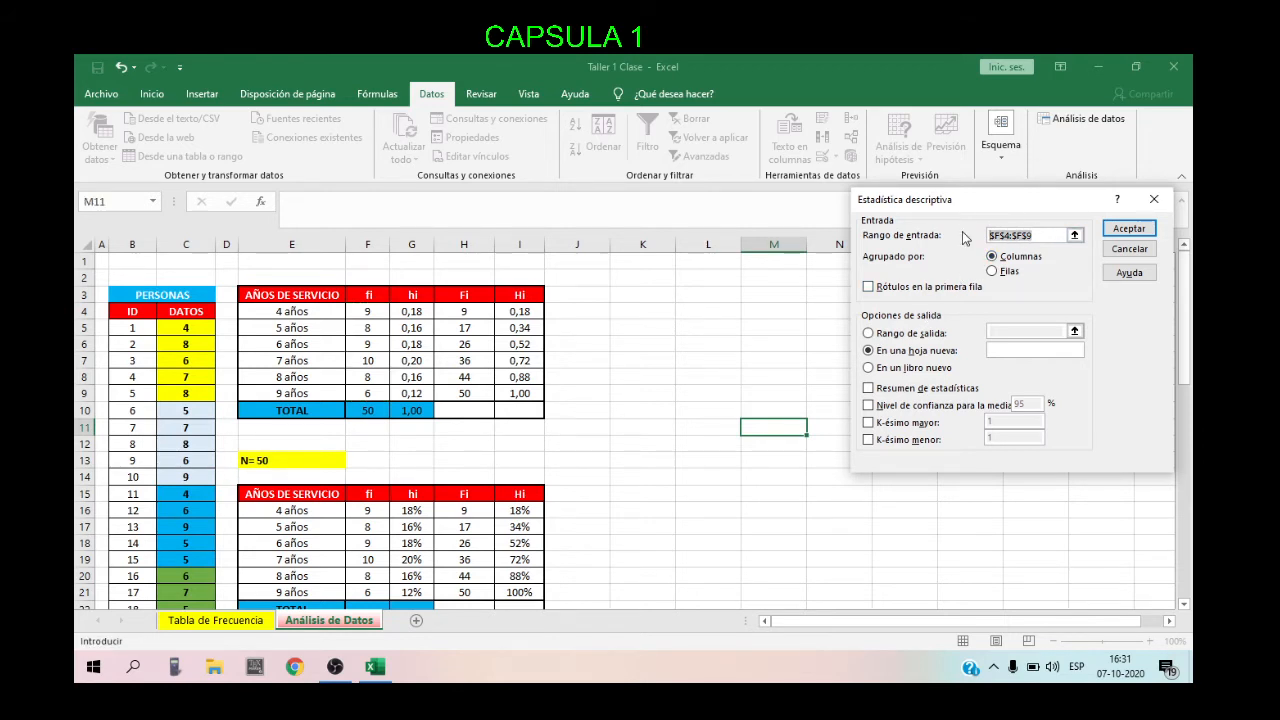
pyautogui.press('BackSpace')
# - Set the analysis input range to $F$3:$F$9 and mark the first row as labels
pyautogui.moveTo(375, 293); pyautogui.dragTo(375, 389)
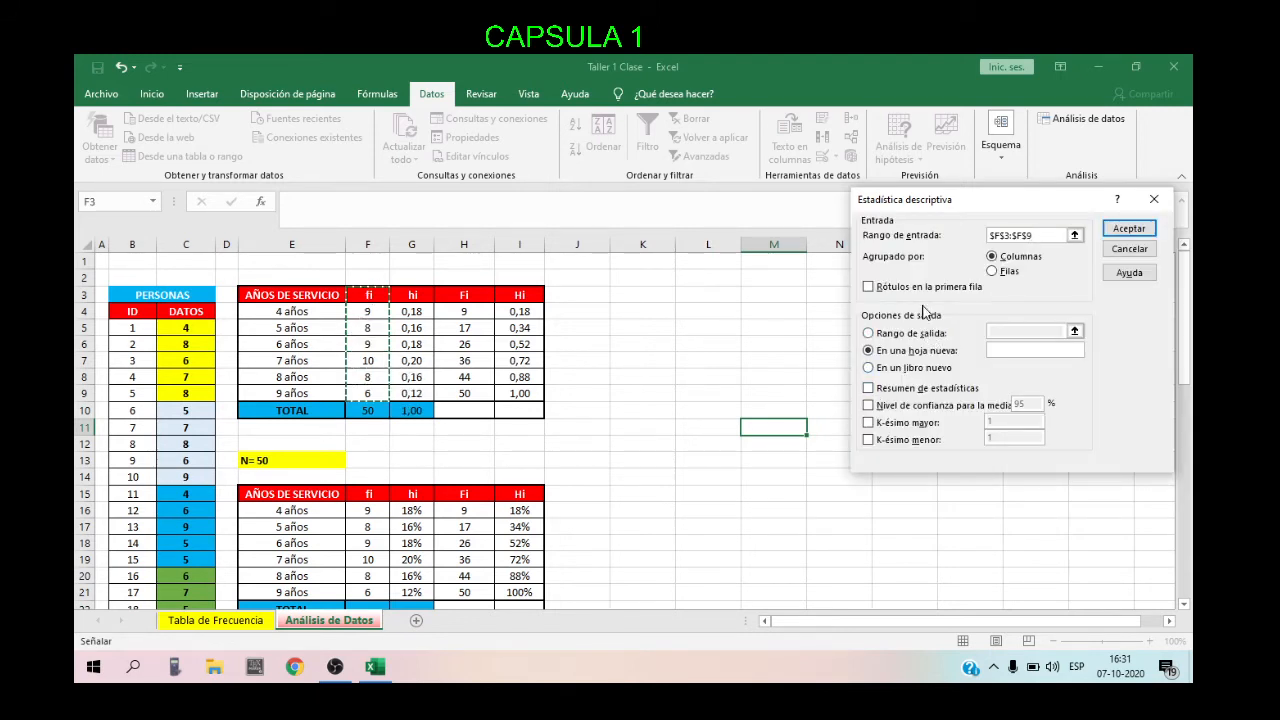
pyautogui.click(868, 287)
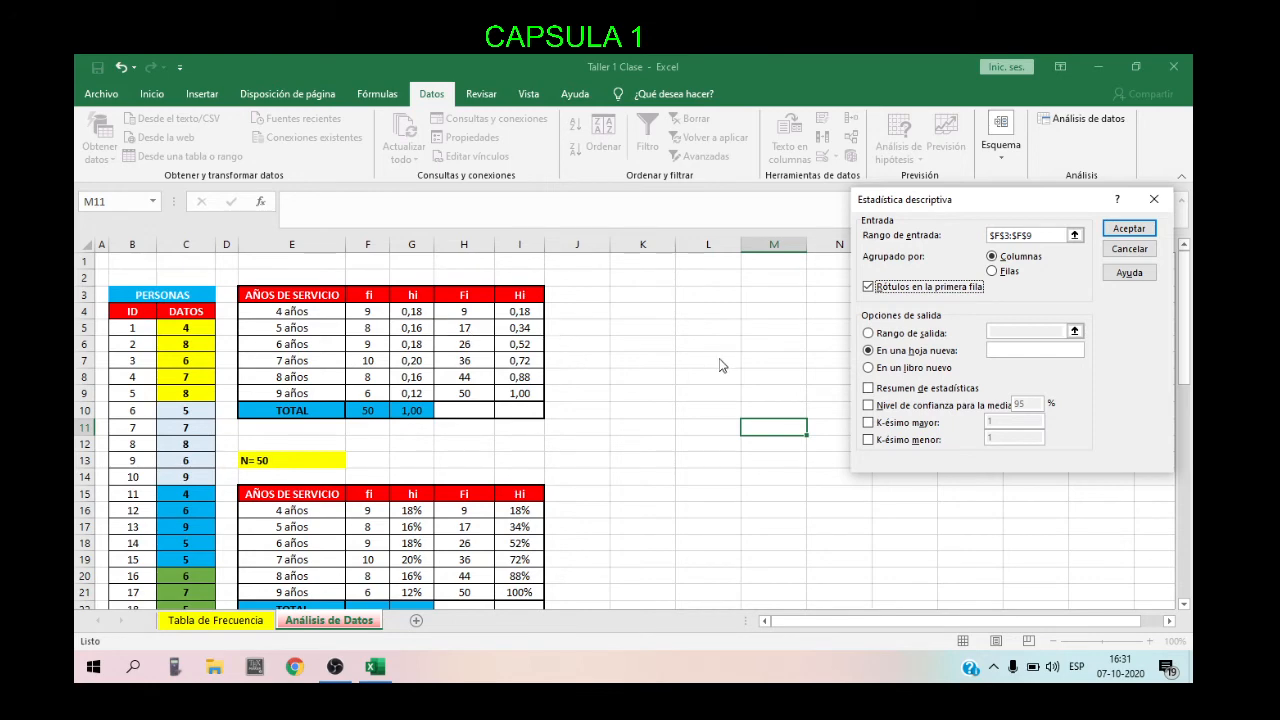
# - Generate the statistics summary with output range $K$4, and widen columns K and L to fit it
pyautogui.click(868, 335)
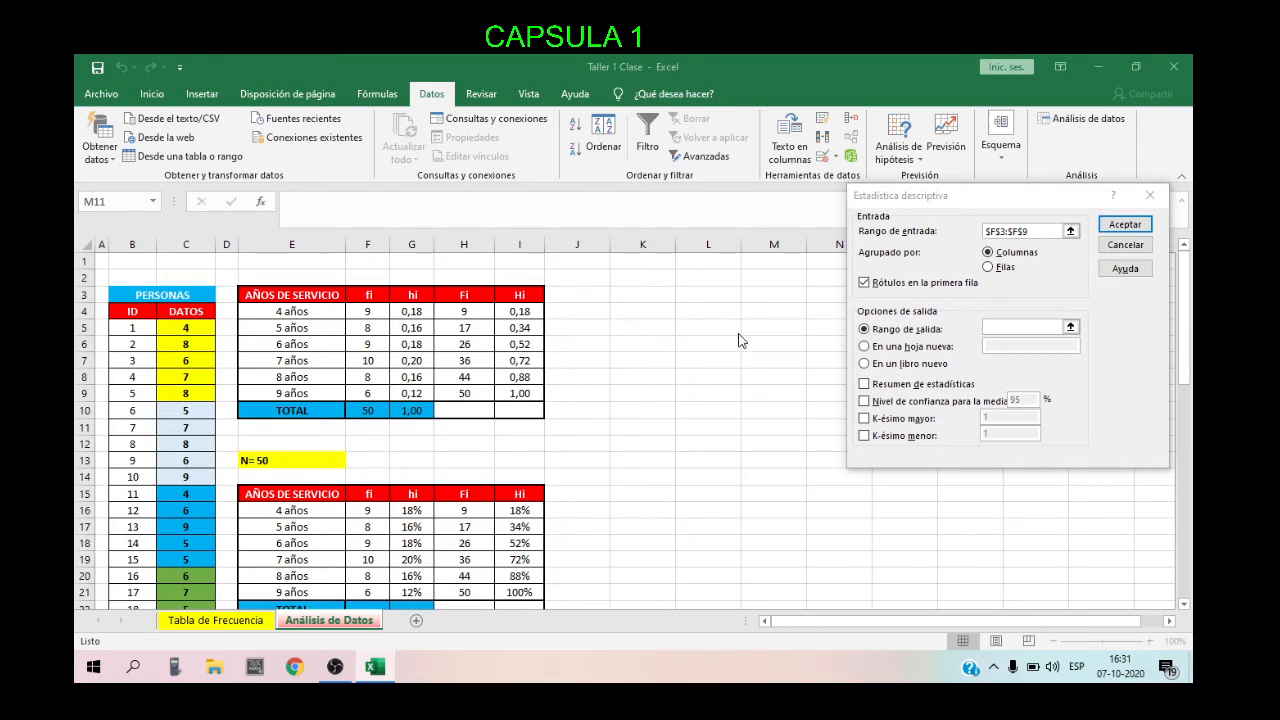
pyautogui.click(865, 385)
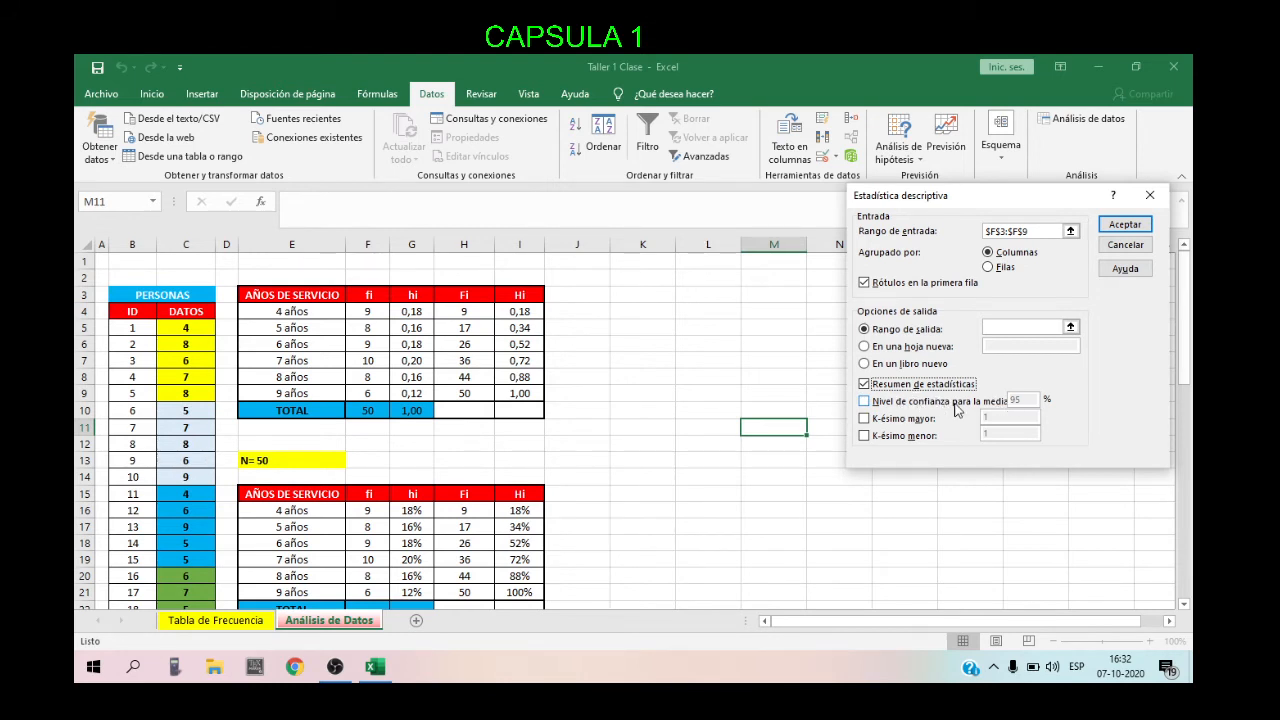
pyautogui.click(1009, 328)
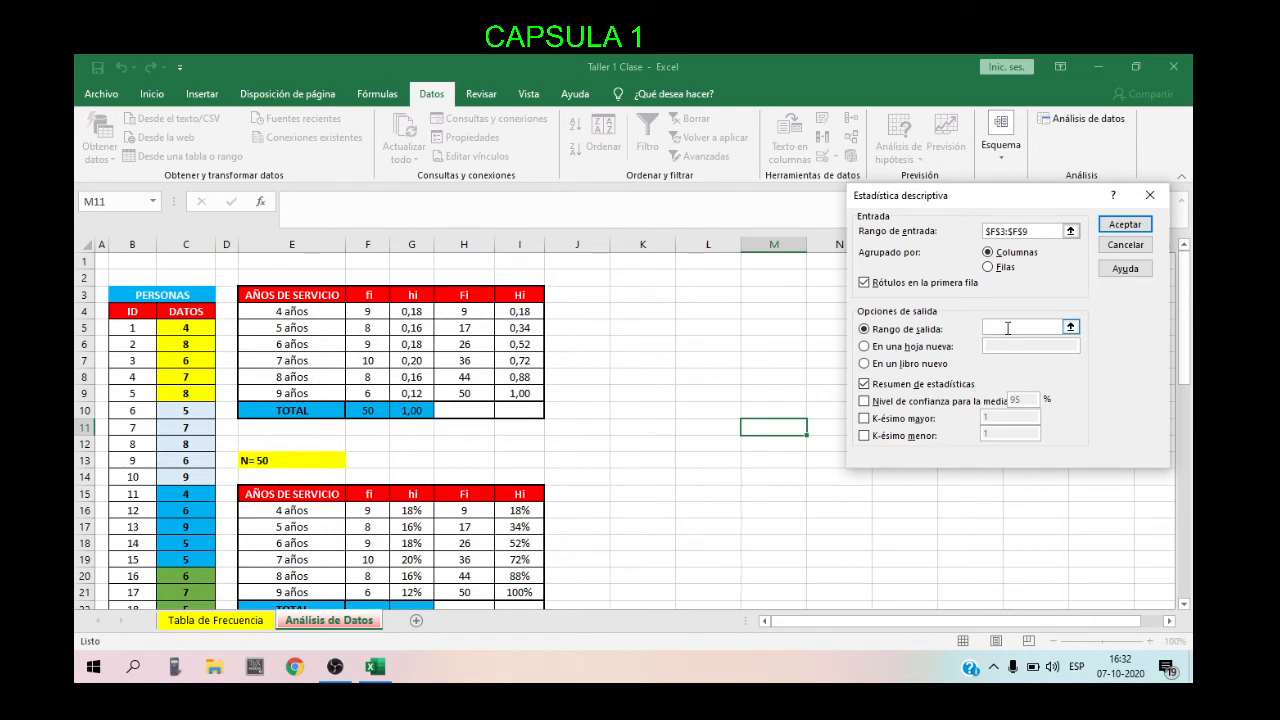
pyautogui.click(638, 311)
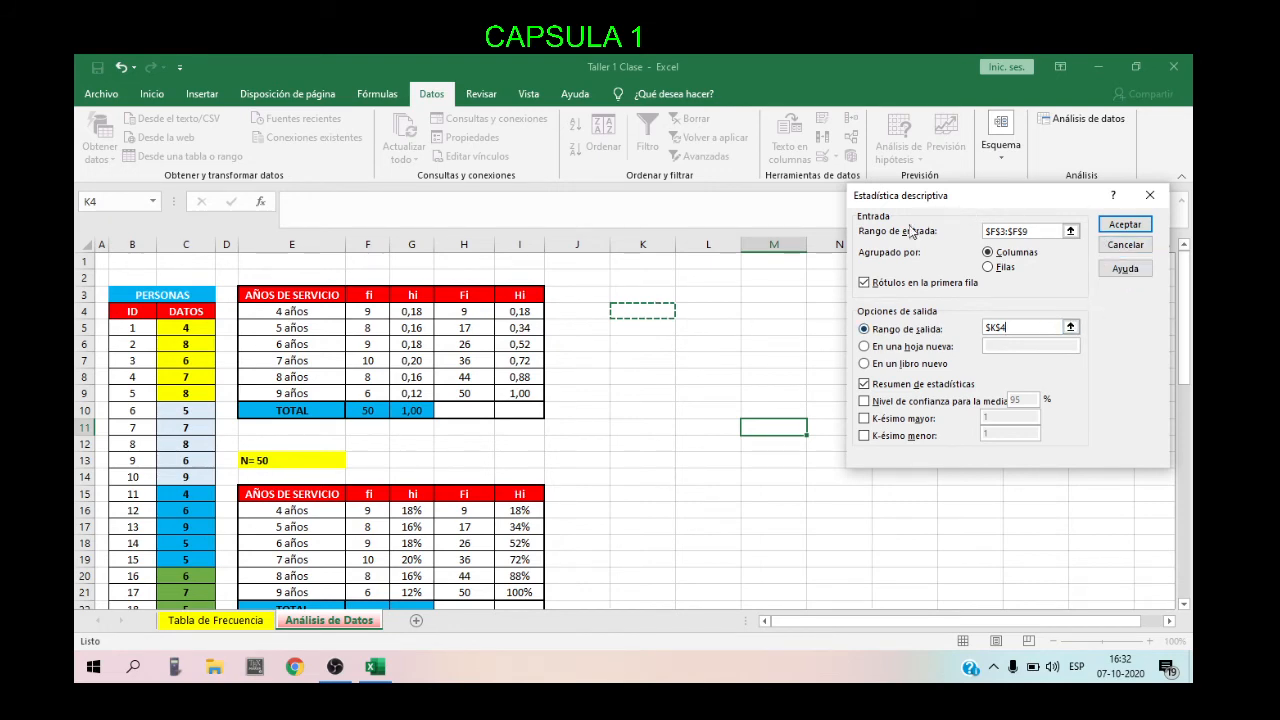
pyautogui.click(1124, 224)
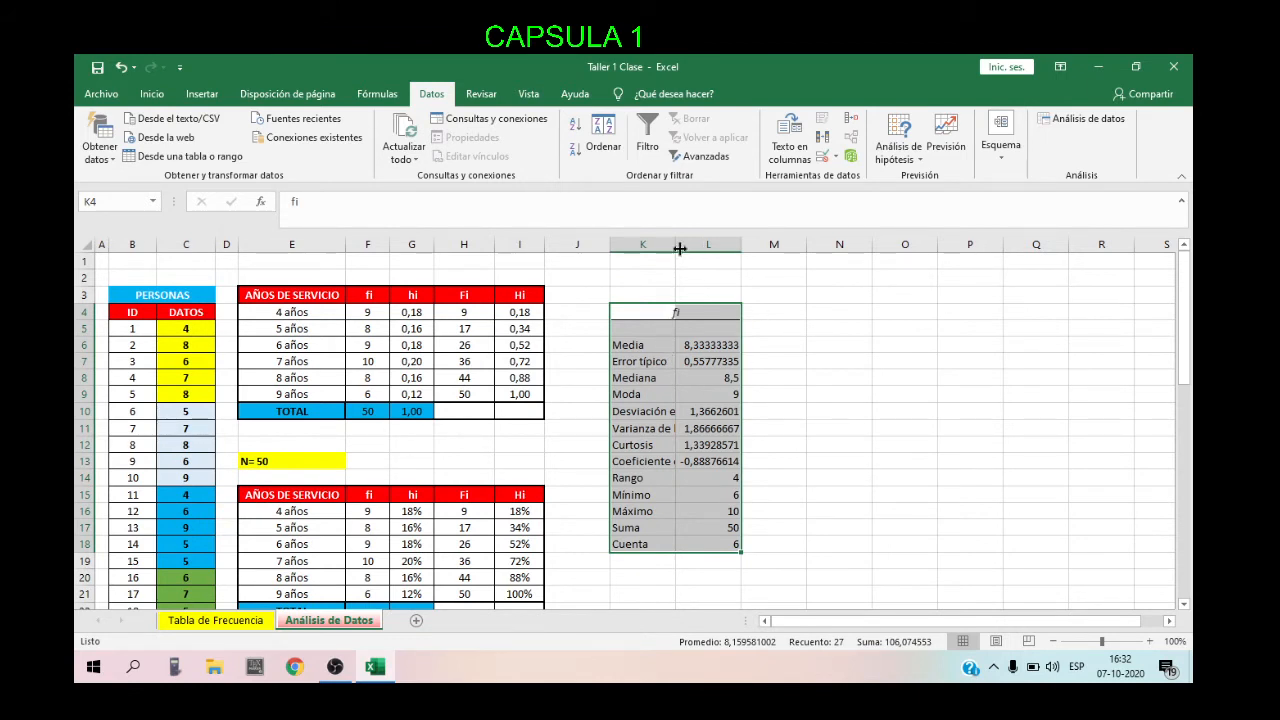
pyautogui.moveTo(679, 248); pyautogui.dragTo(857, 247)
pyautogui.moveTo(736, 246); pyautogui.dragTo(757, 249)
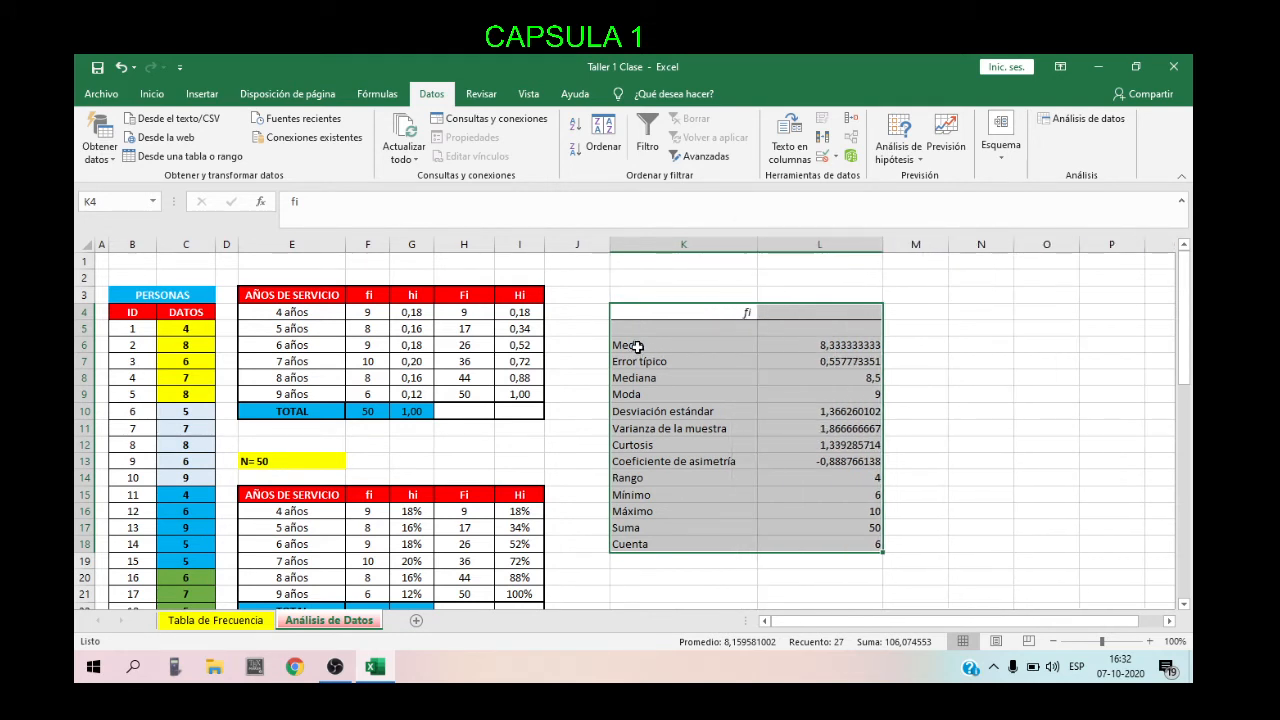
# - Highlight the Media, Mediana and Moda label cells of the statistics summary with yellow fill
pyautogui.click(637, 346)
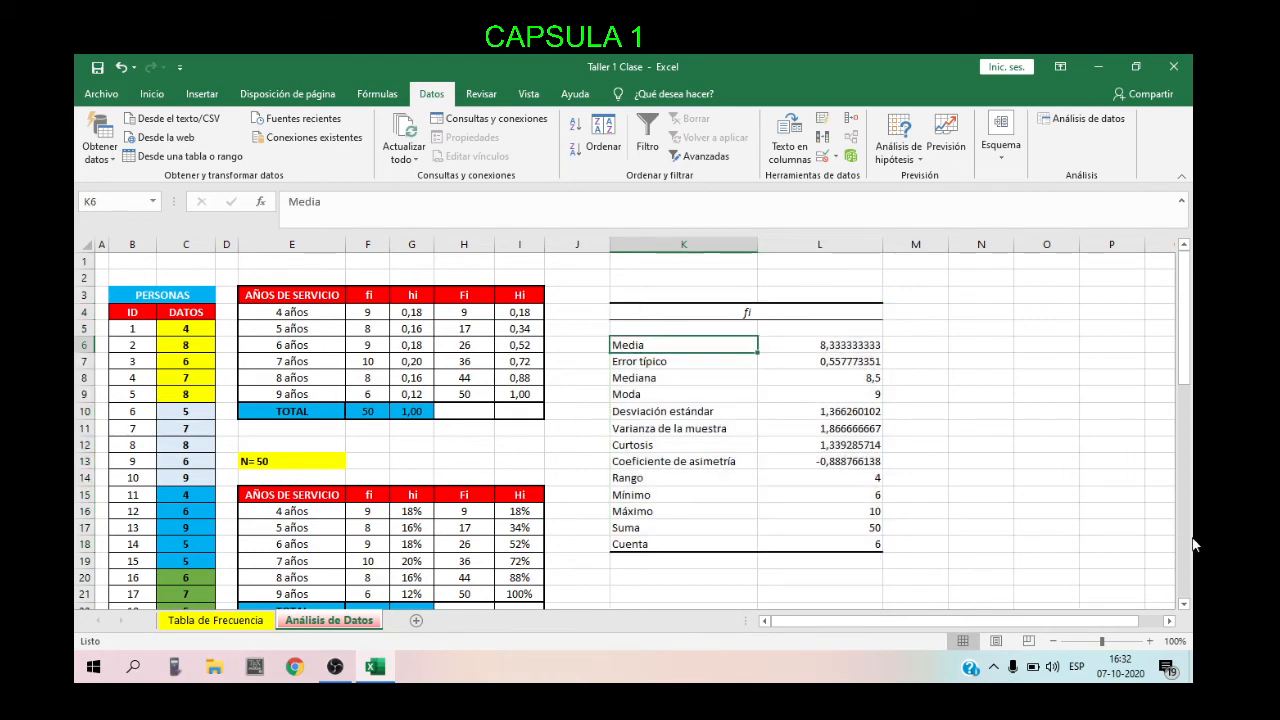
pyautogui.click(157, 98)
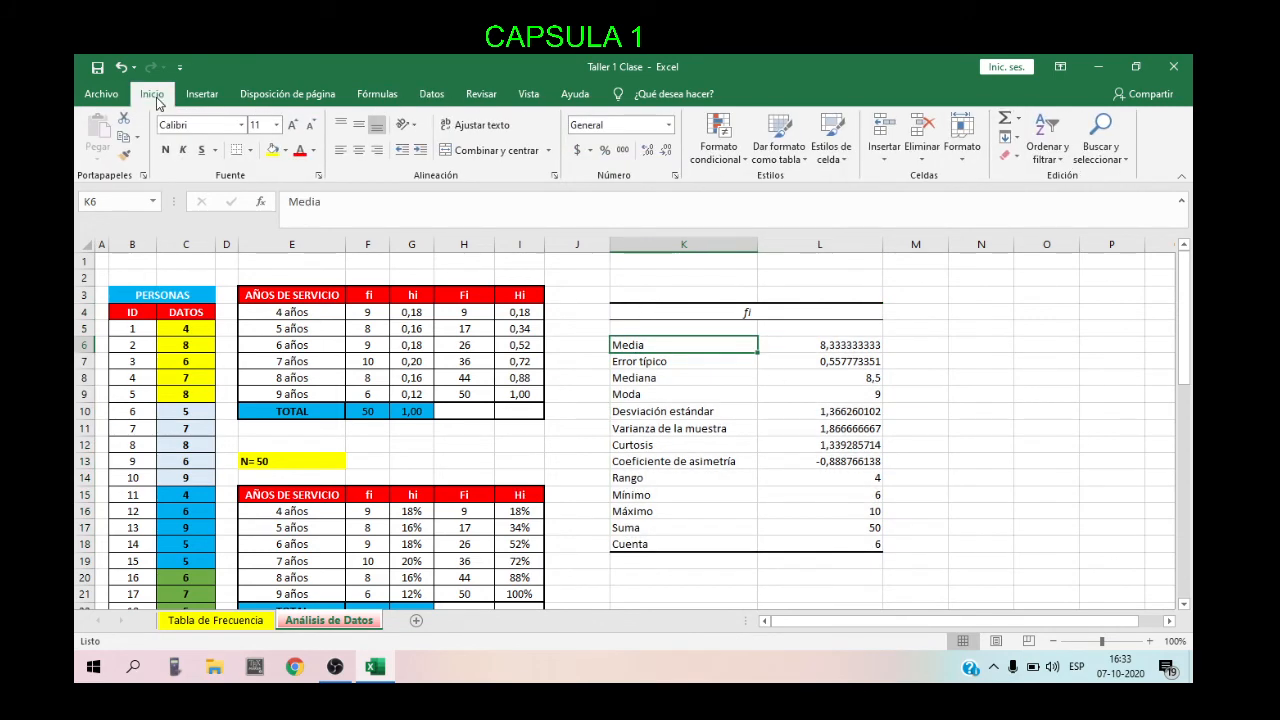
pyautogui.click(271, 151)
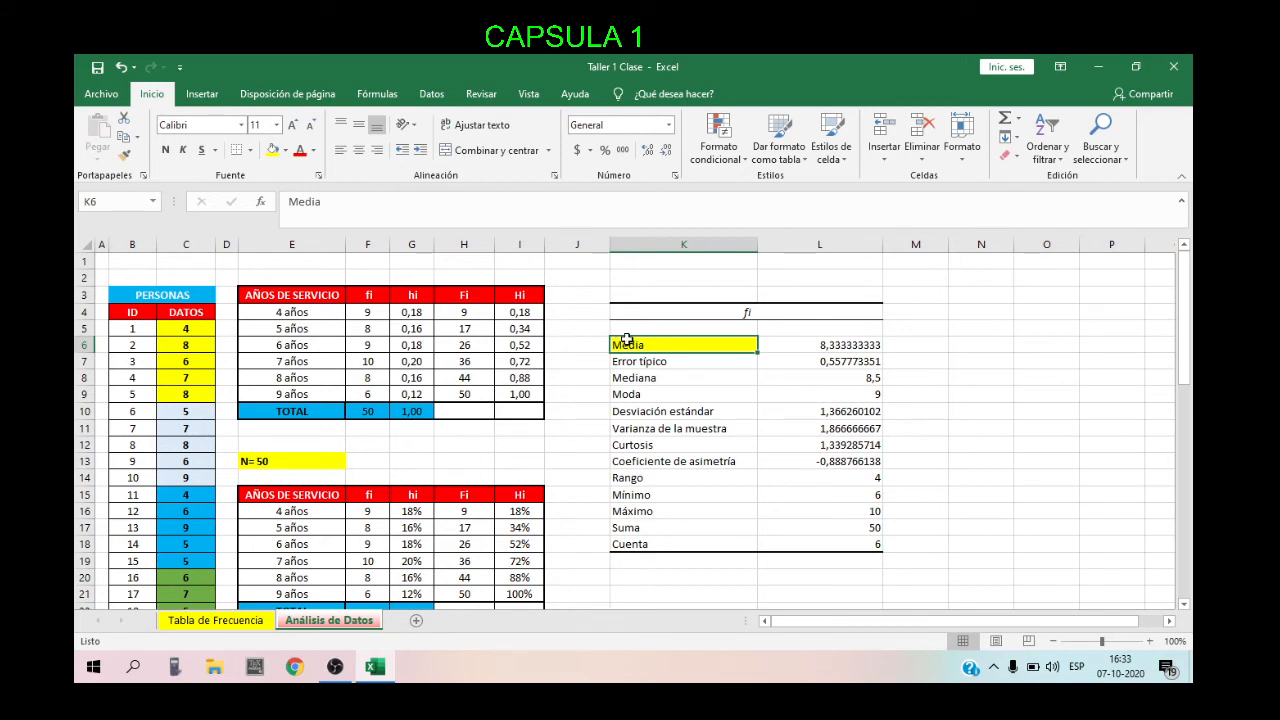
pyautogui.click(631, 378)
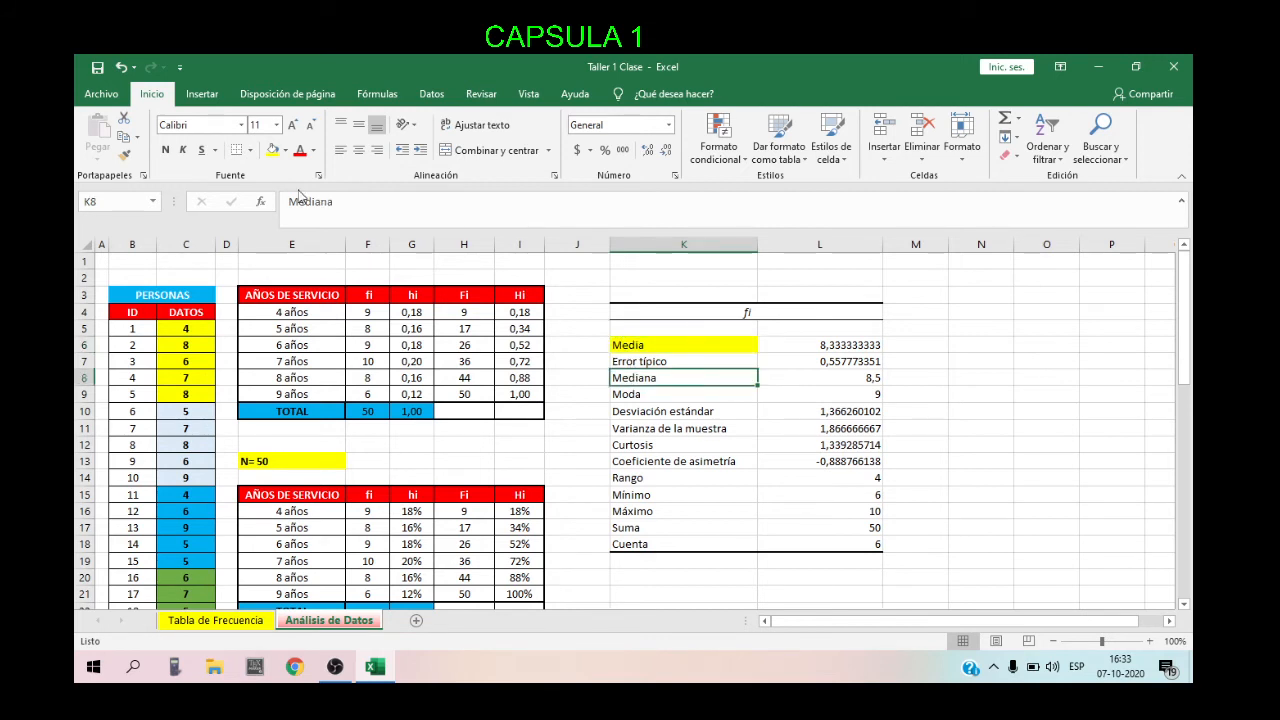
pyautogui.click(271, 151)
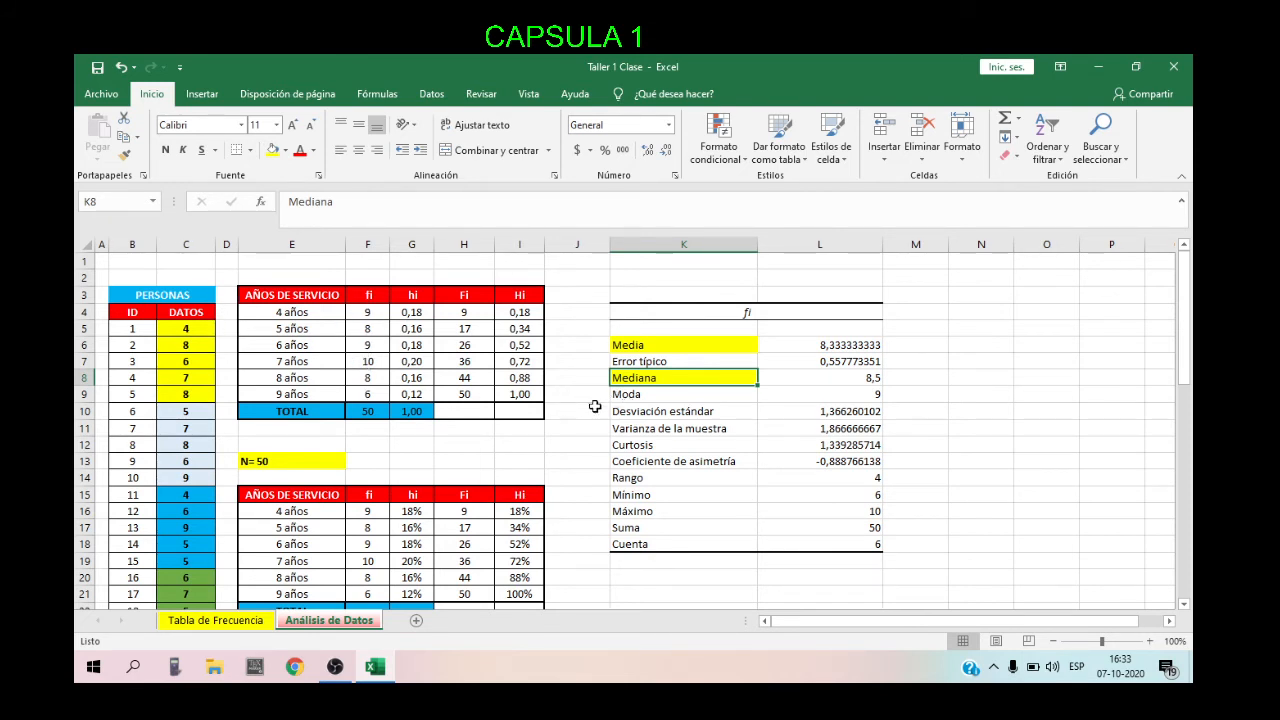
pyautogui.click(625, 397)
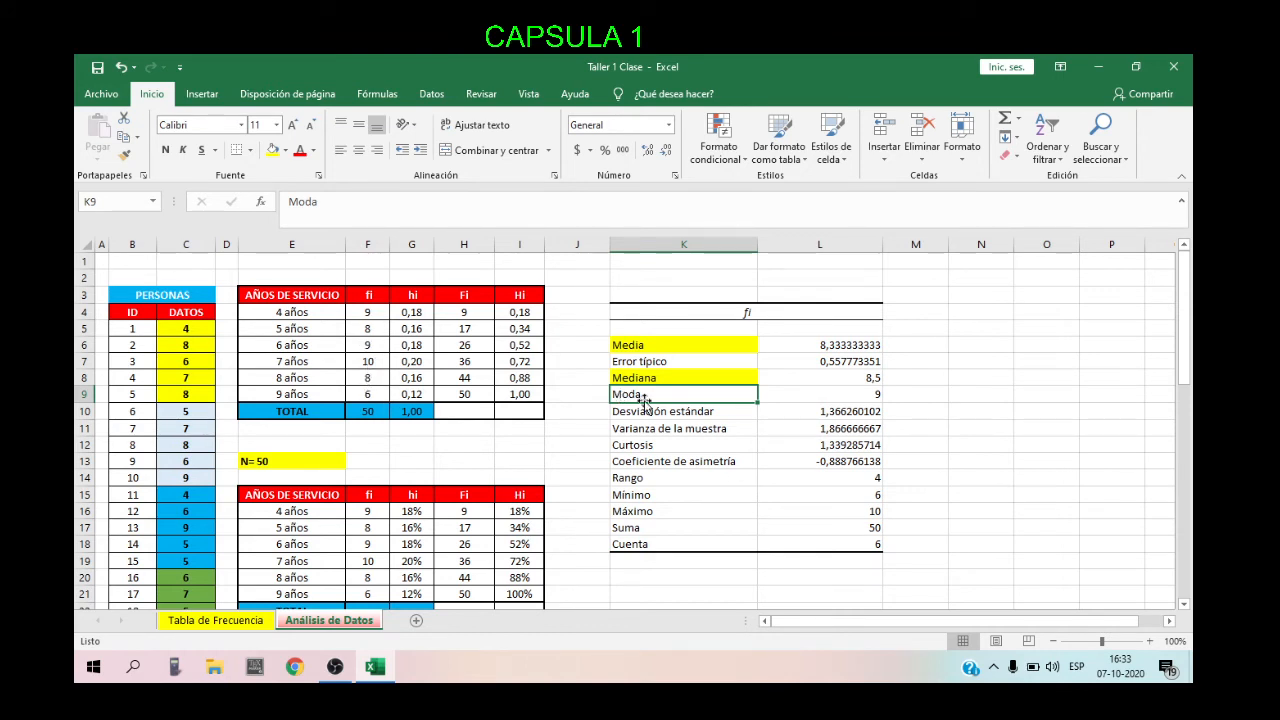
pyautogui.click(272, 150)
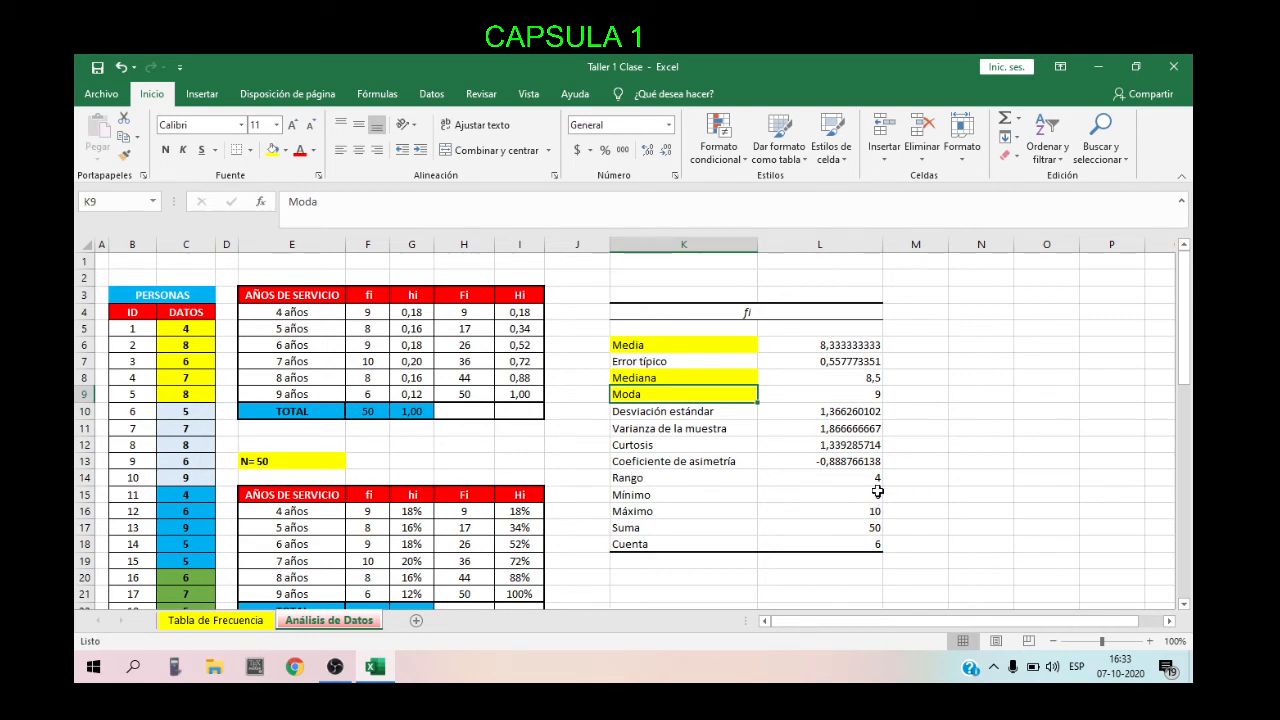
# - Highlight the Rango, Mínimo and Máximo label cells of the statistics summary with yellow fill
pyautogui.click(666, 480)
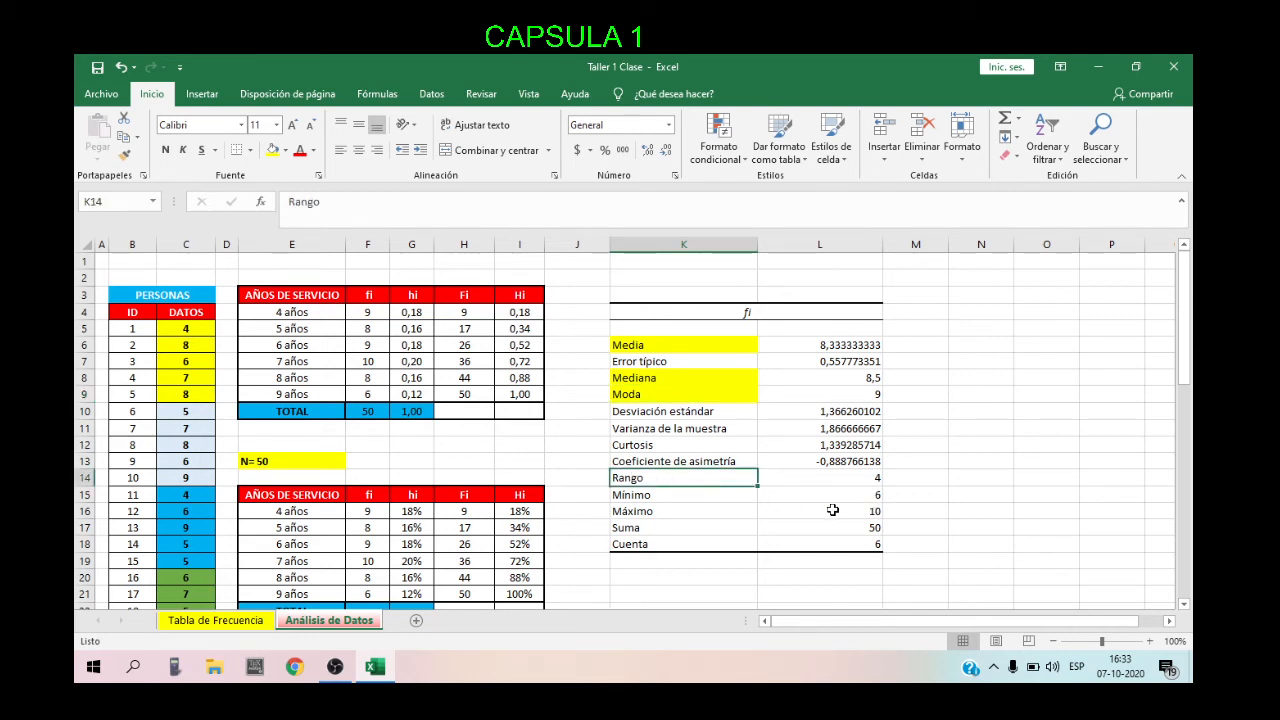
pyautogui.click(272, 150)
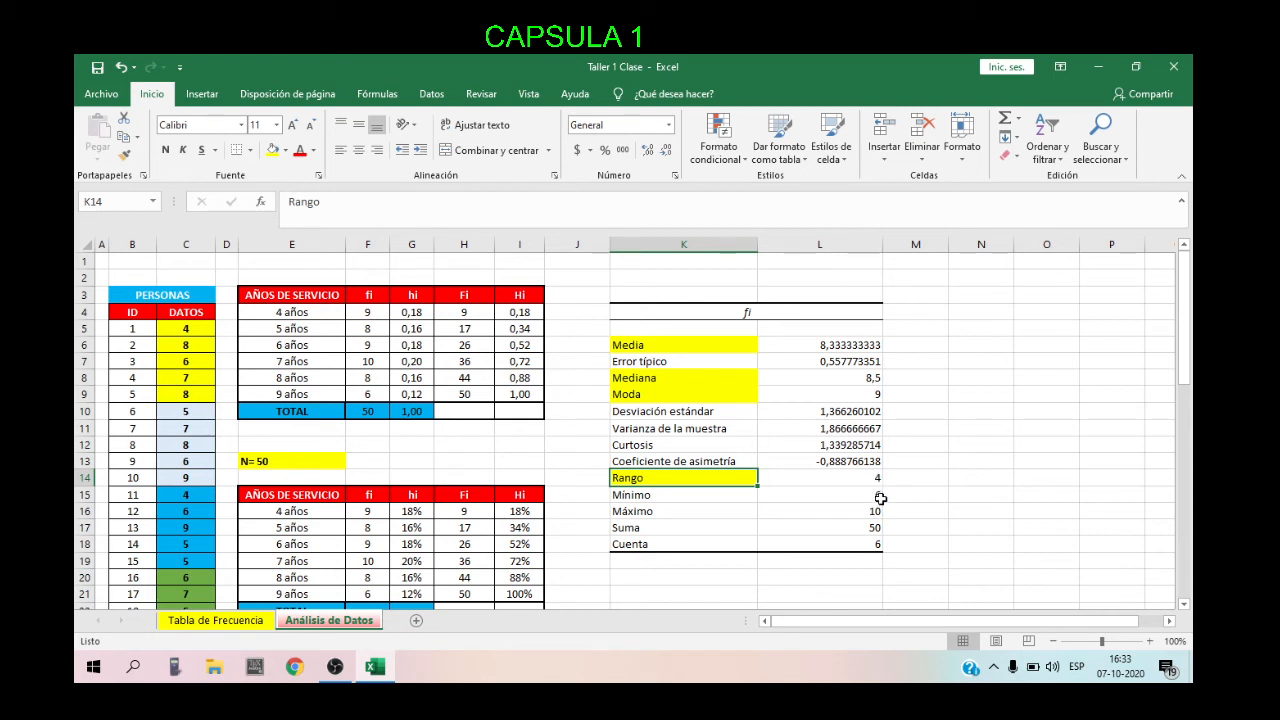
pyautogui.click(638, 496)
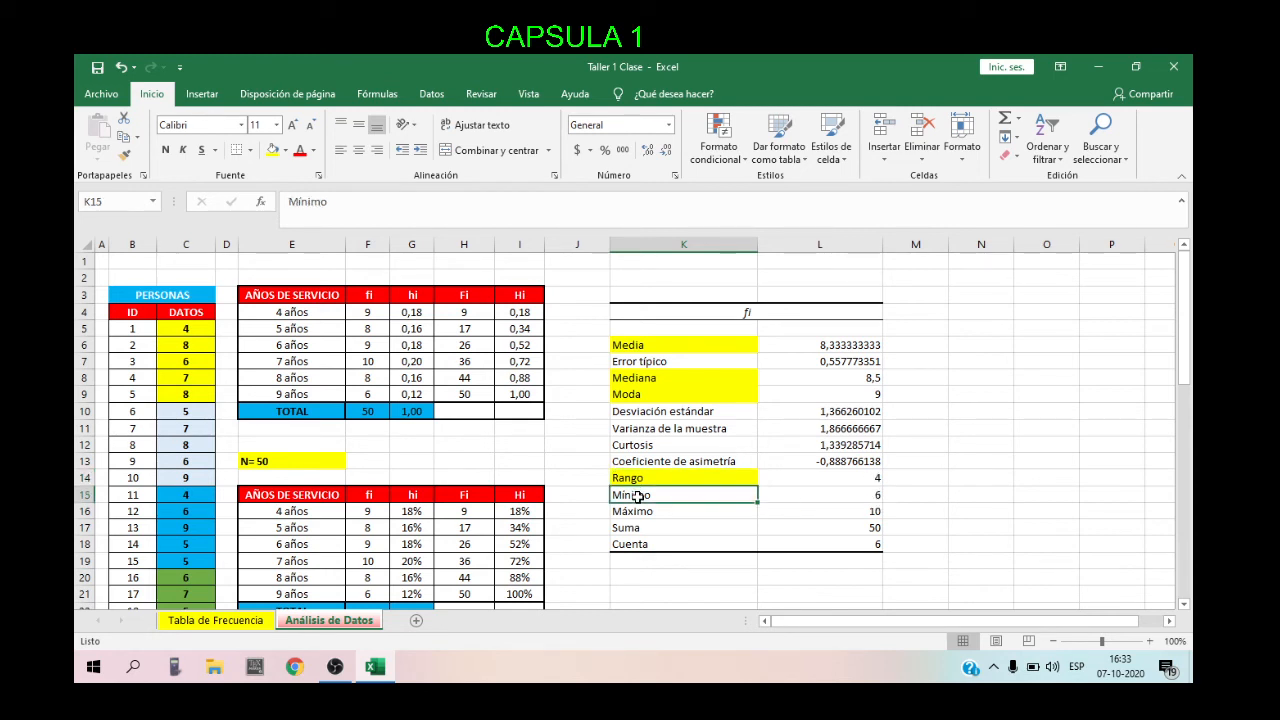
pyautogui.click(272, 149)
pyautogui.click(636, 510)
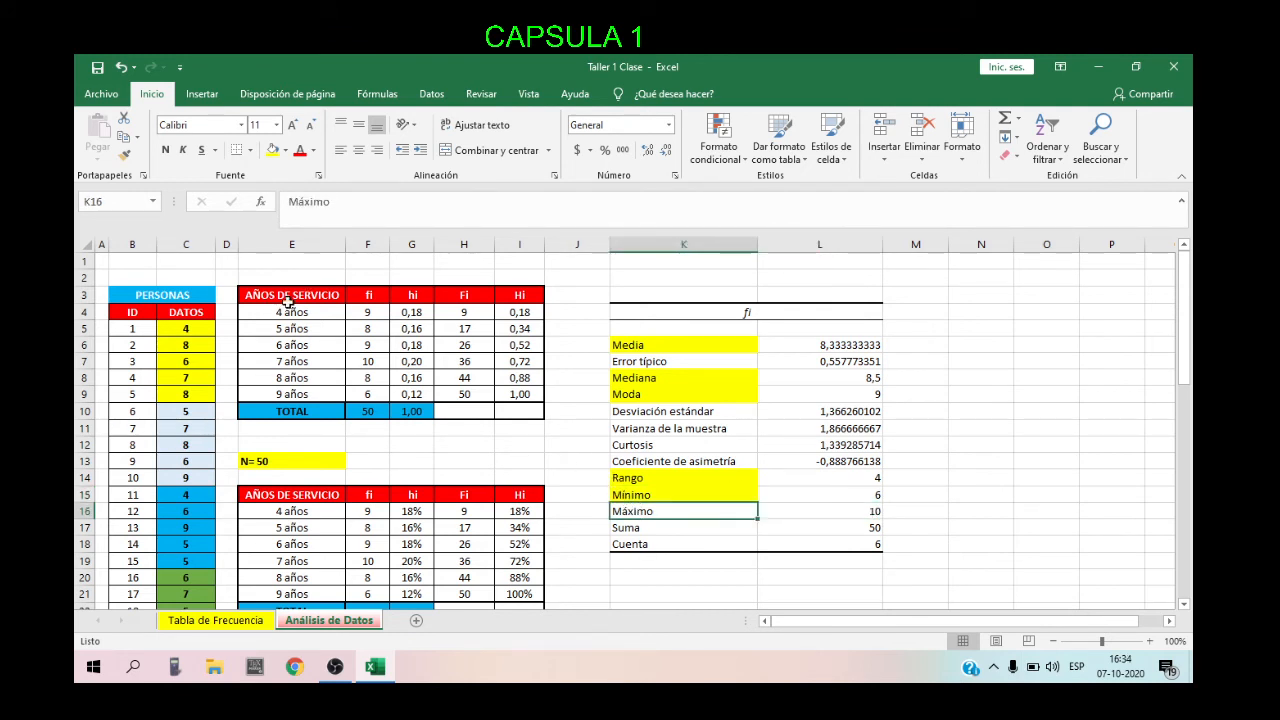
pyautogui.click(271, 150)
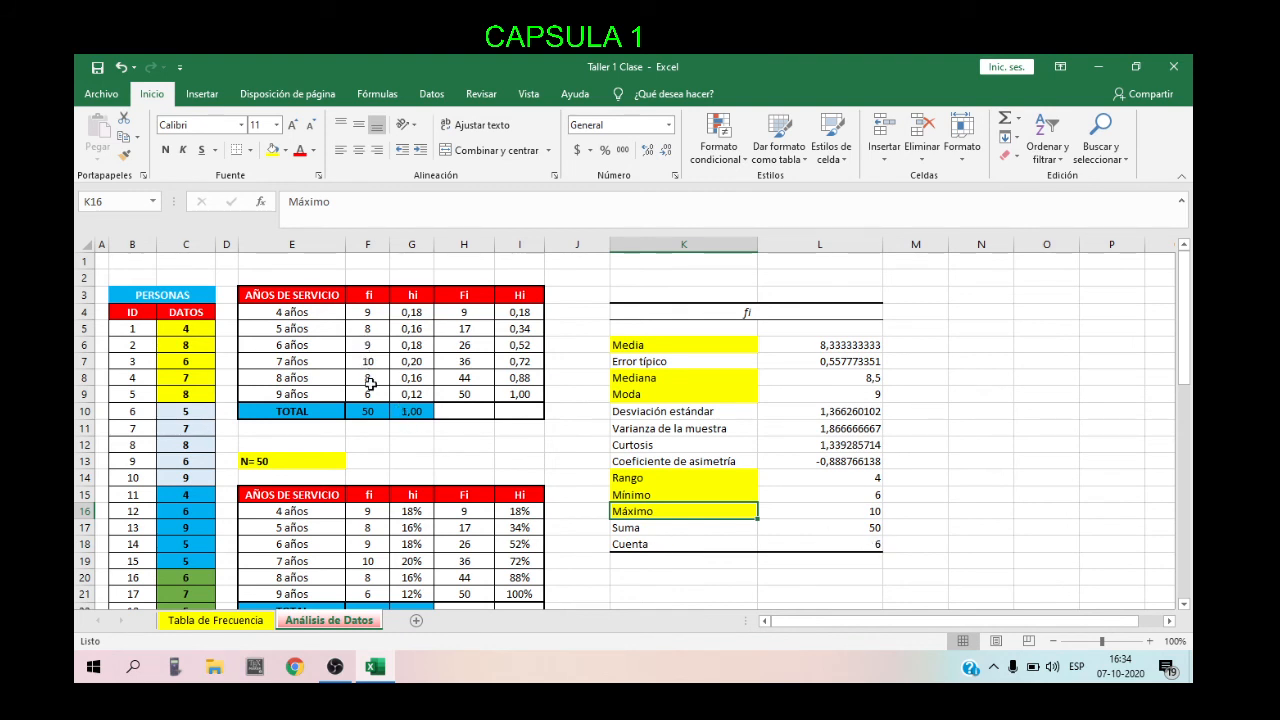
# - Fill all the summary's label cells from Media to Cuenta, K6:K18, with yellow
pyautogui.click(657, 543)
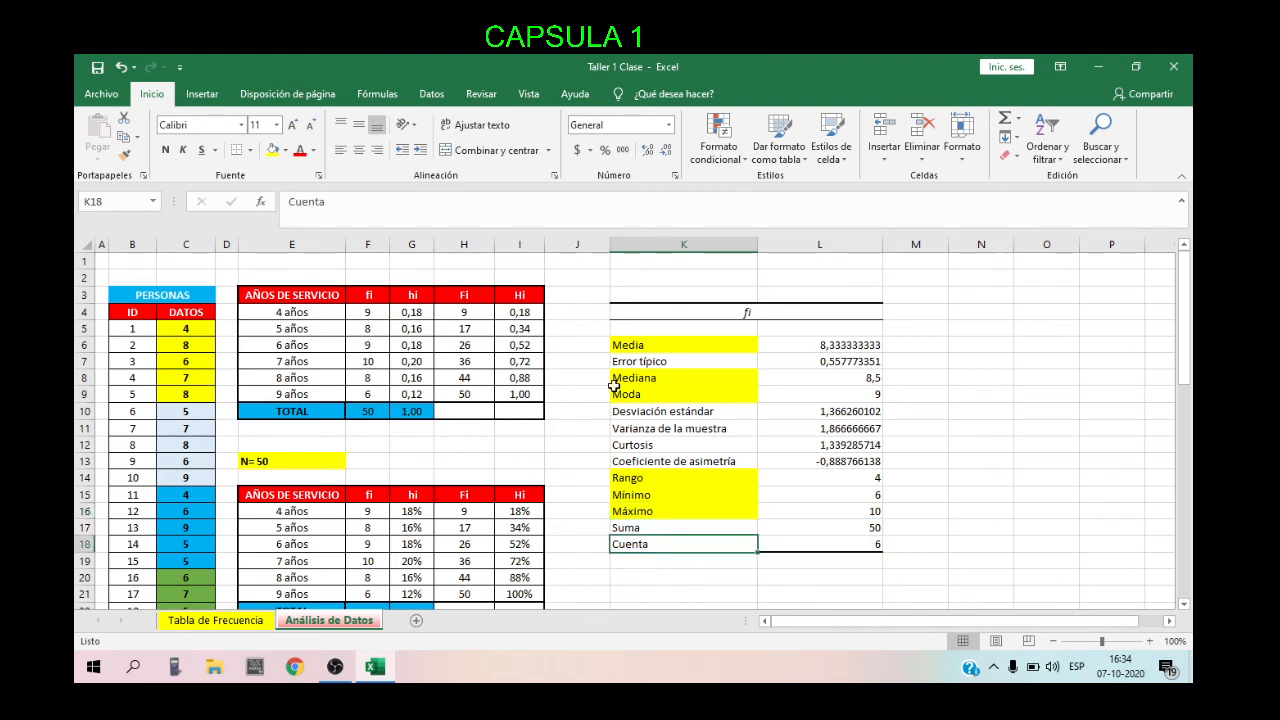
pyautogui.moveTo(638, 340); pyautogui.dragTo(657, 543)
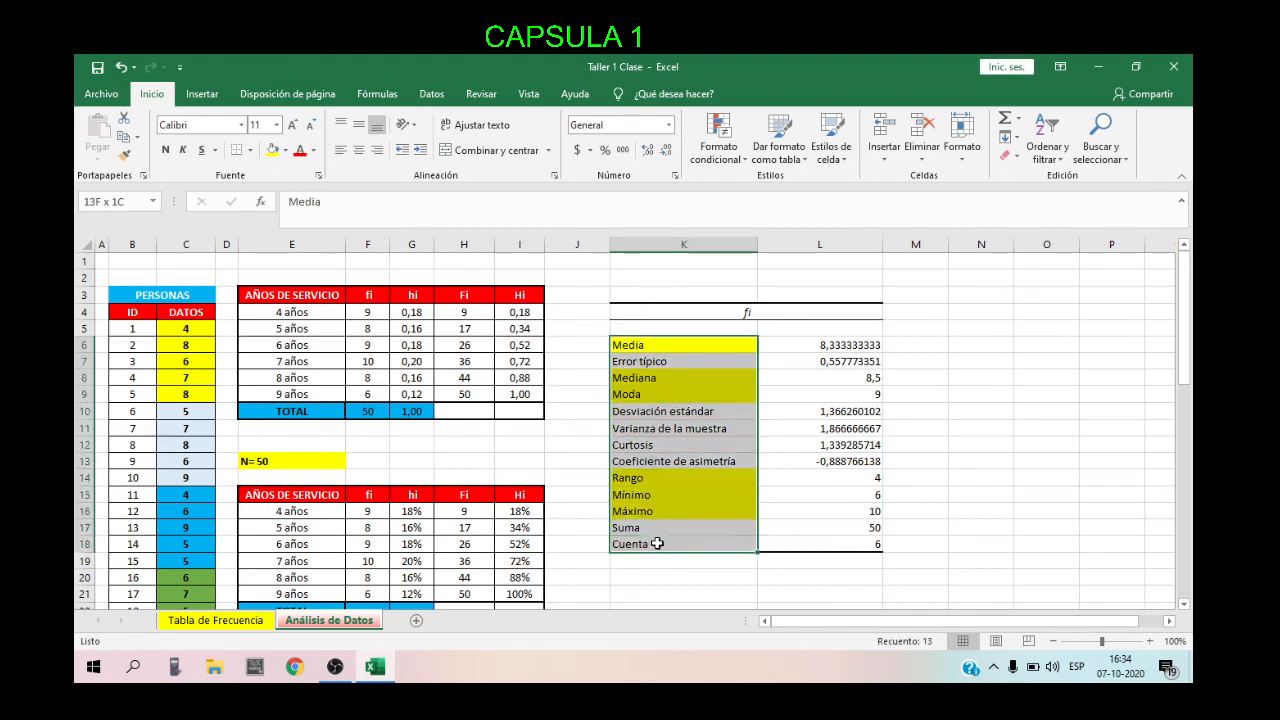
pyautogui.click(273, 152)
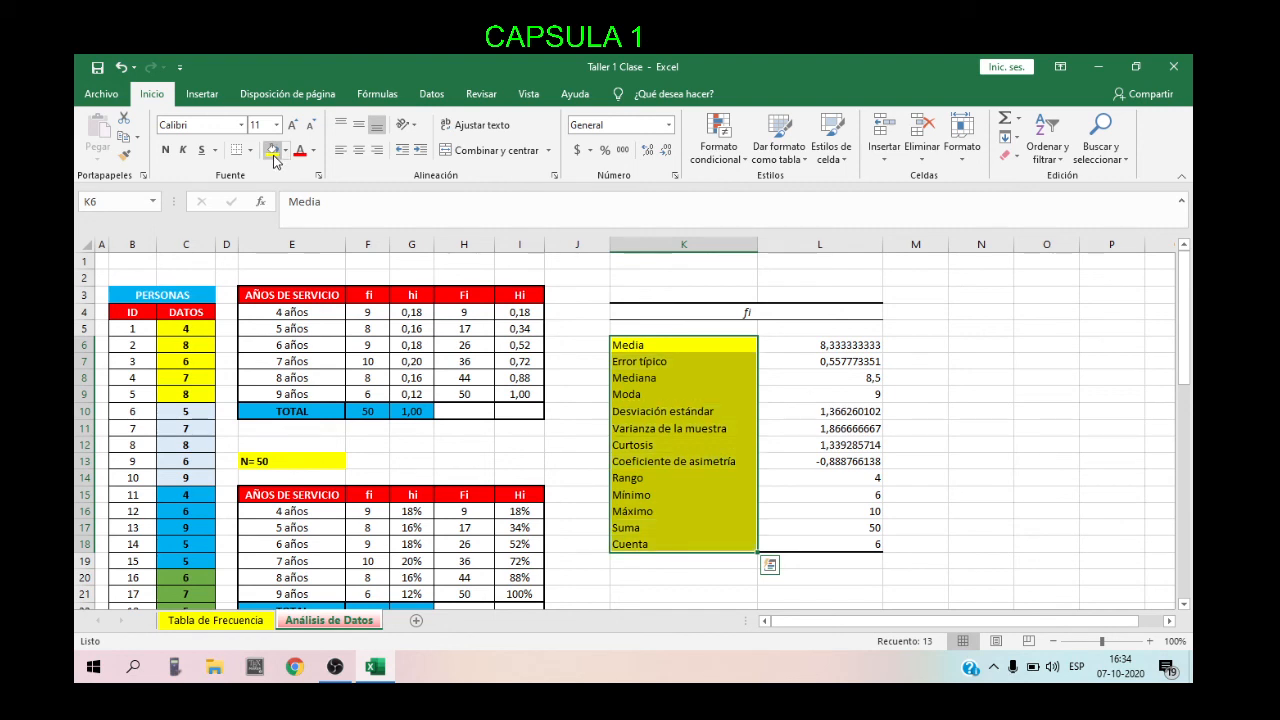
# - Apply all borders to the whole statistics summary, K4:L18, and deselect the table
pyautogui.moveTo(624, 309); pyautogui.dragTo(813, 544)
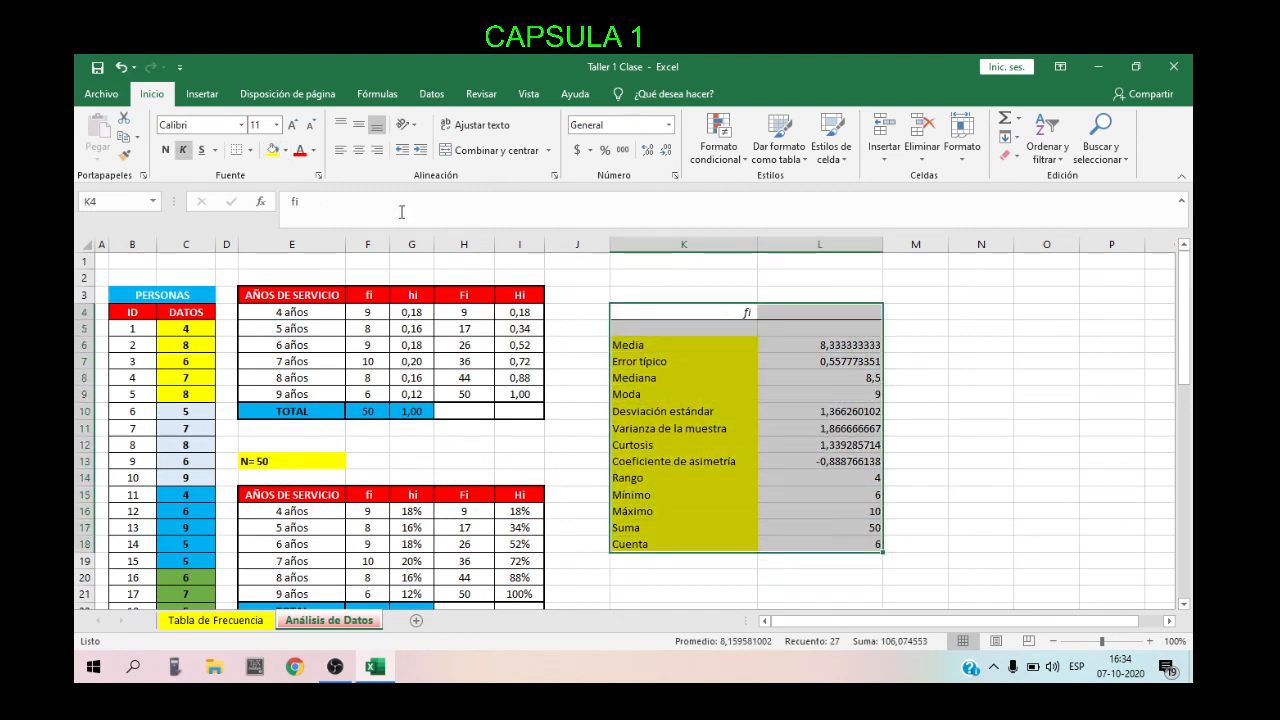
pyautogui.click(250, 151)
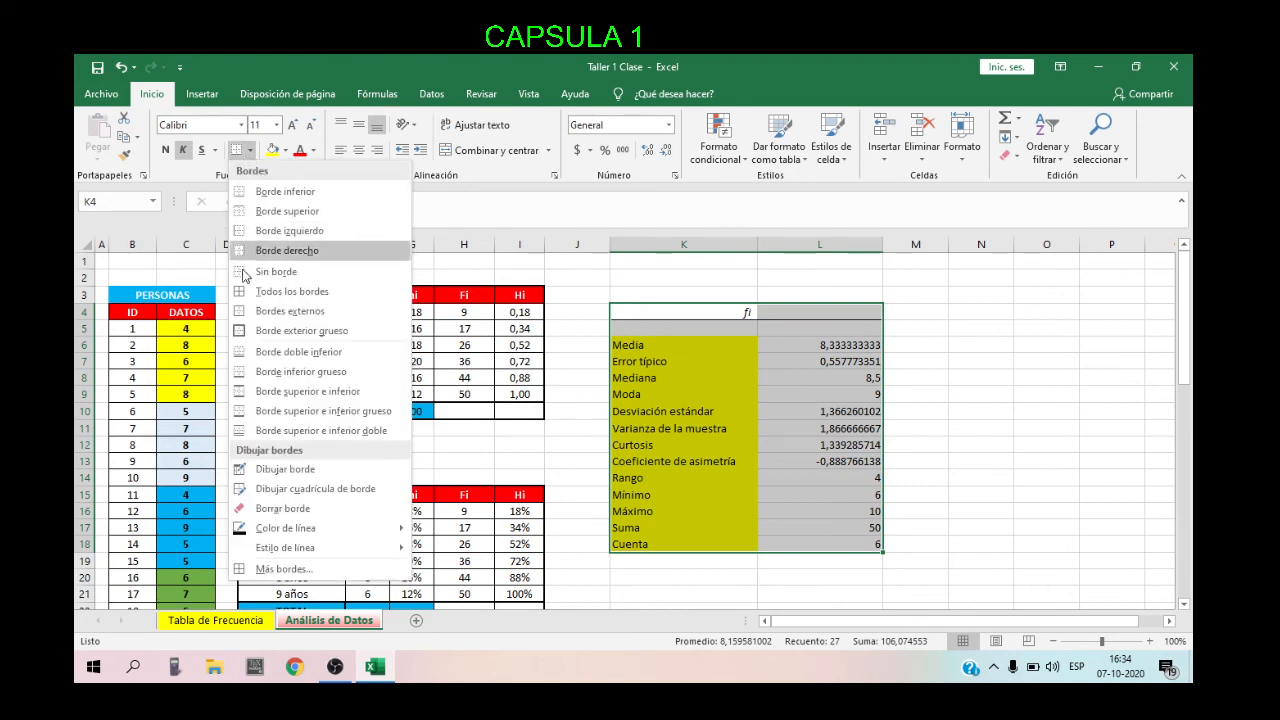
pyautogui.click(253, 294)
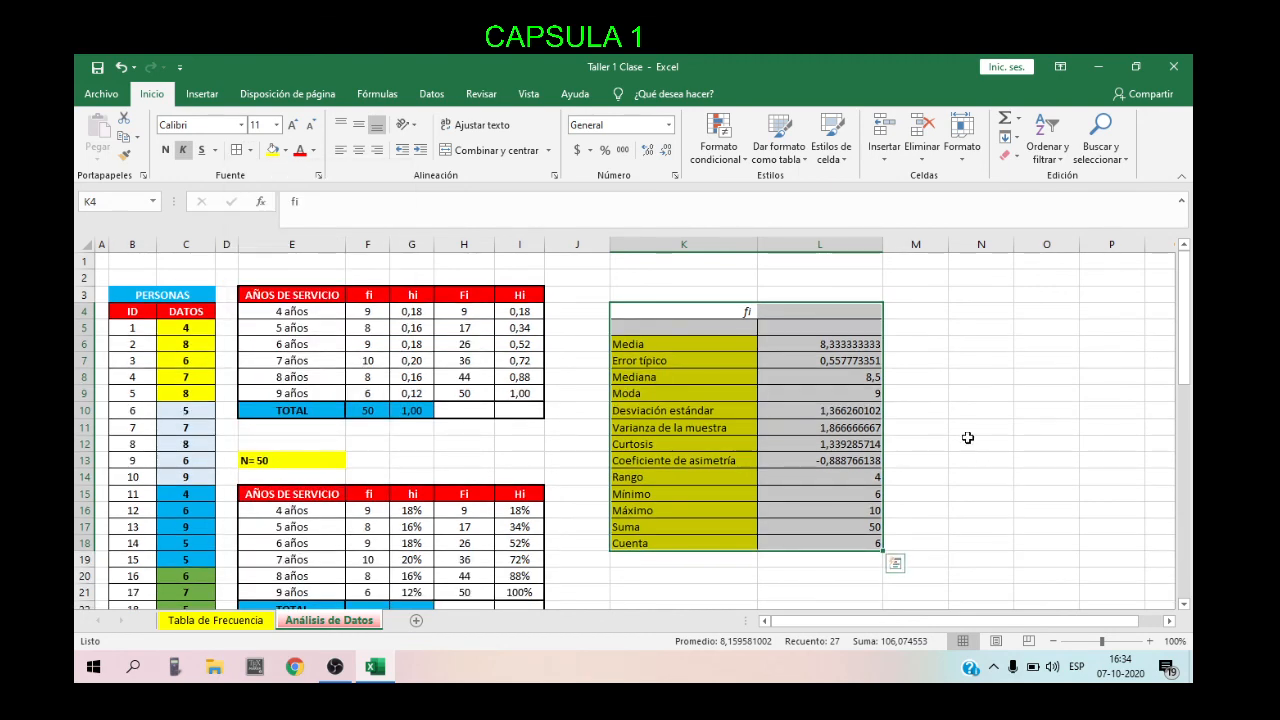
pyautogui.click(968, 442)
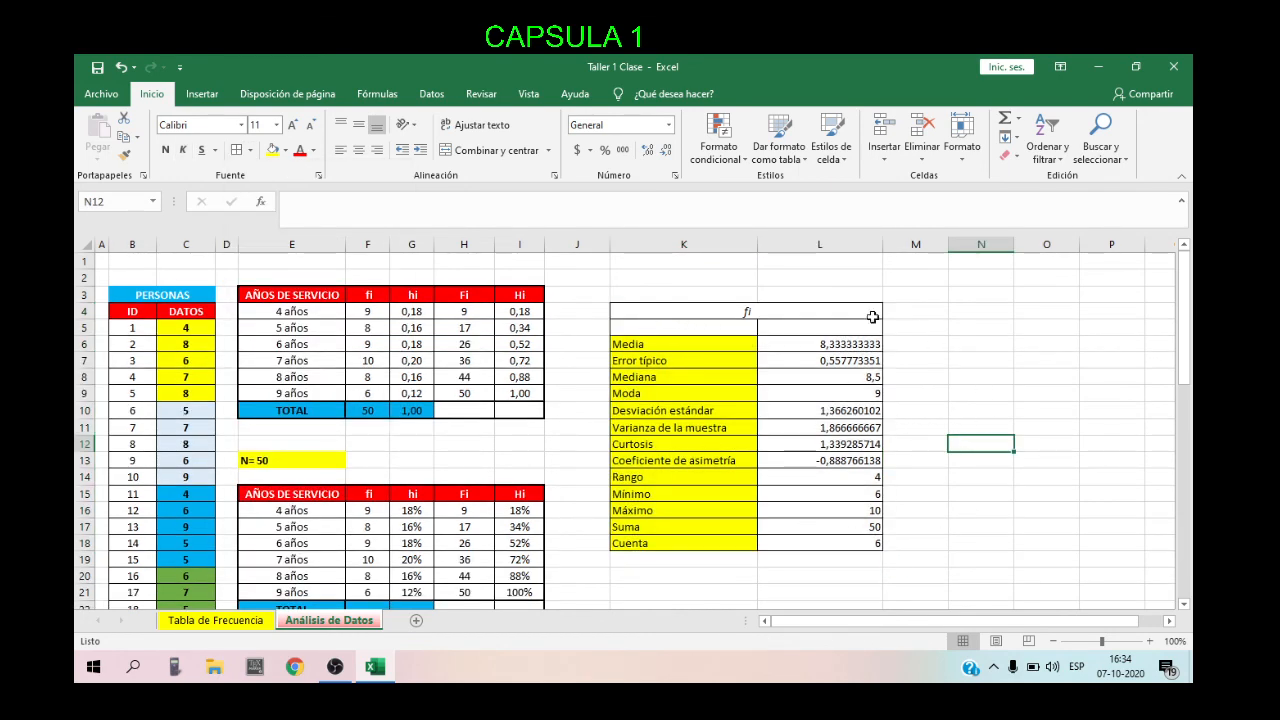
# - Review where the data analysis add-in is managed by opening the Excel add-ins manager from the program options
pyautogui.click(429, 94)
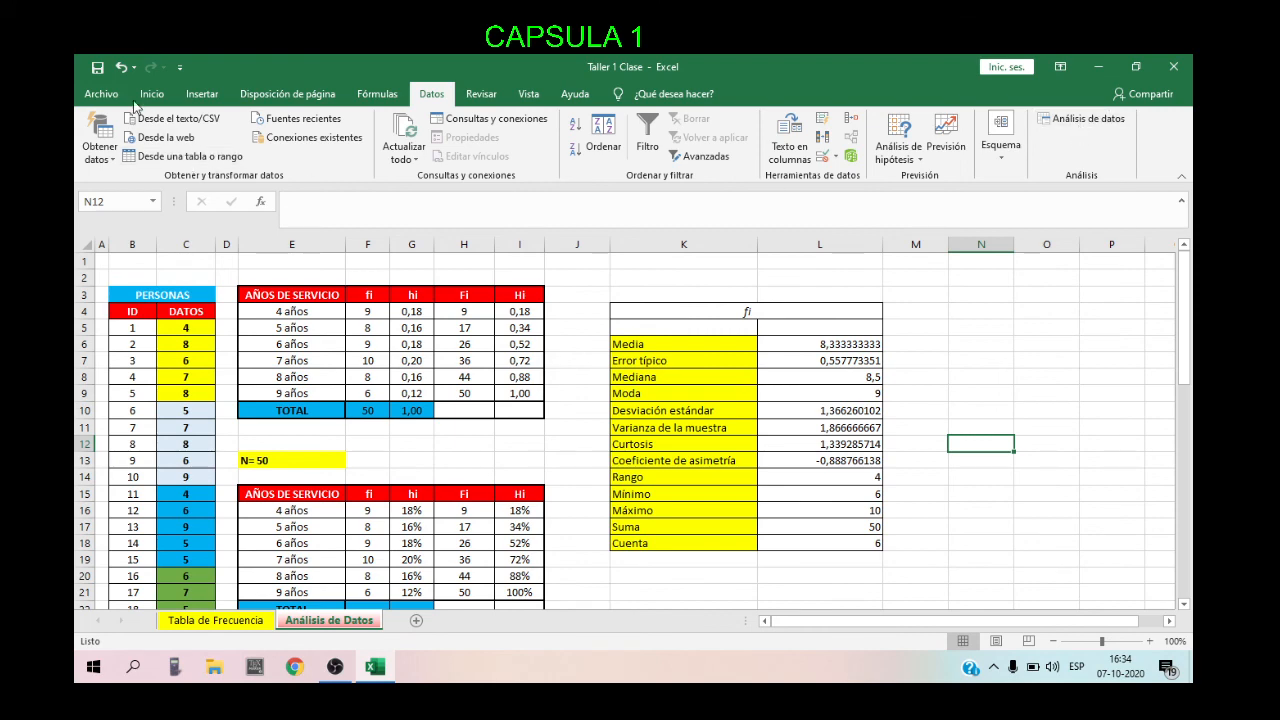
pyautogui.click(101, 94)
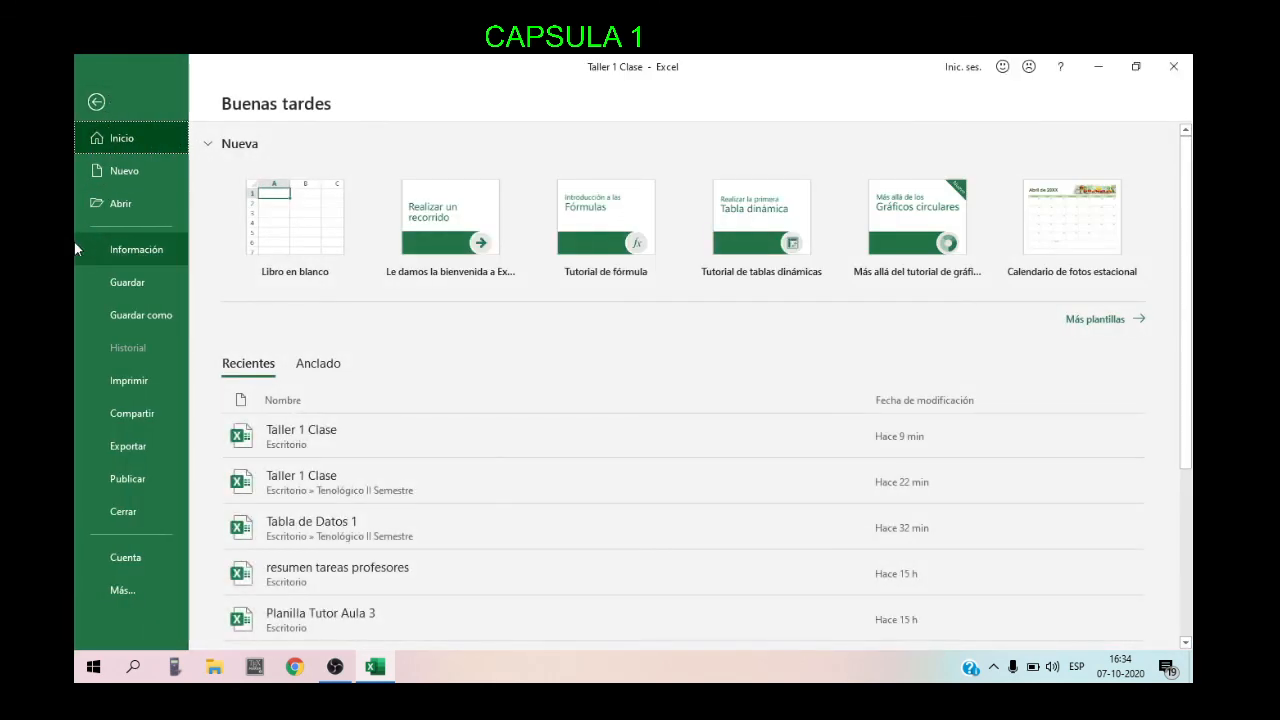
pyautogui.click(117, 590)
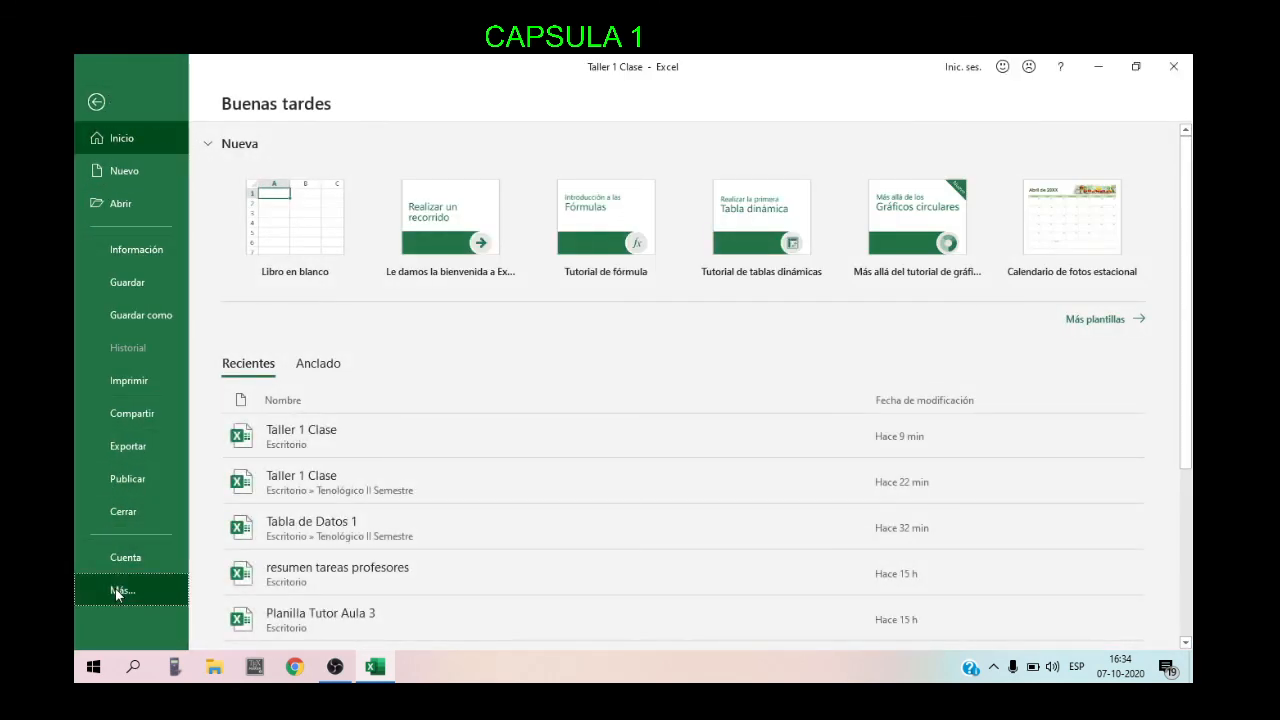
pyautogui.click(238, 625)
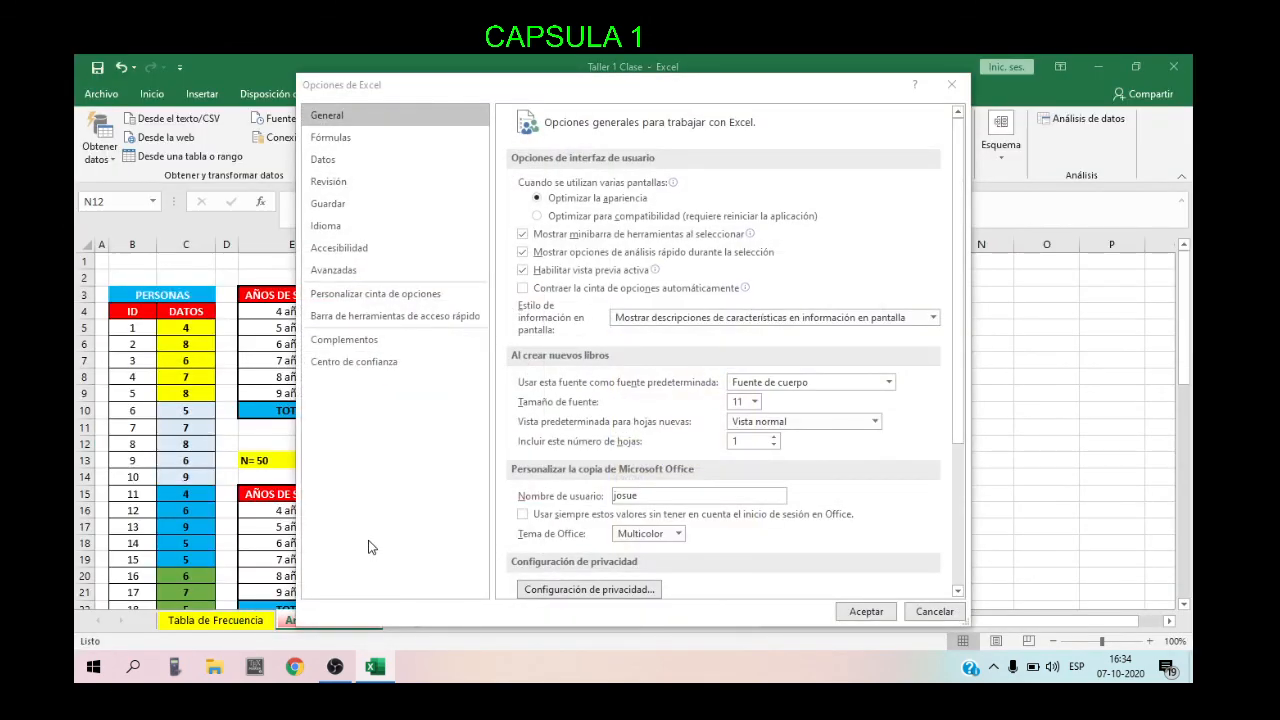
pyautogui.click(340, 344)
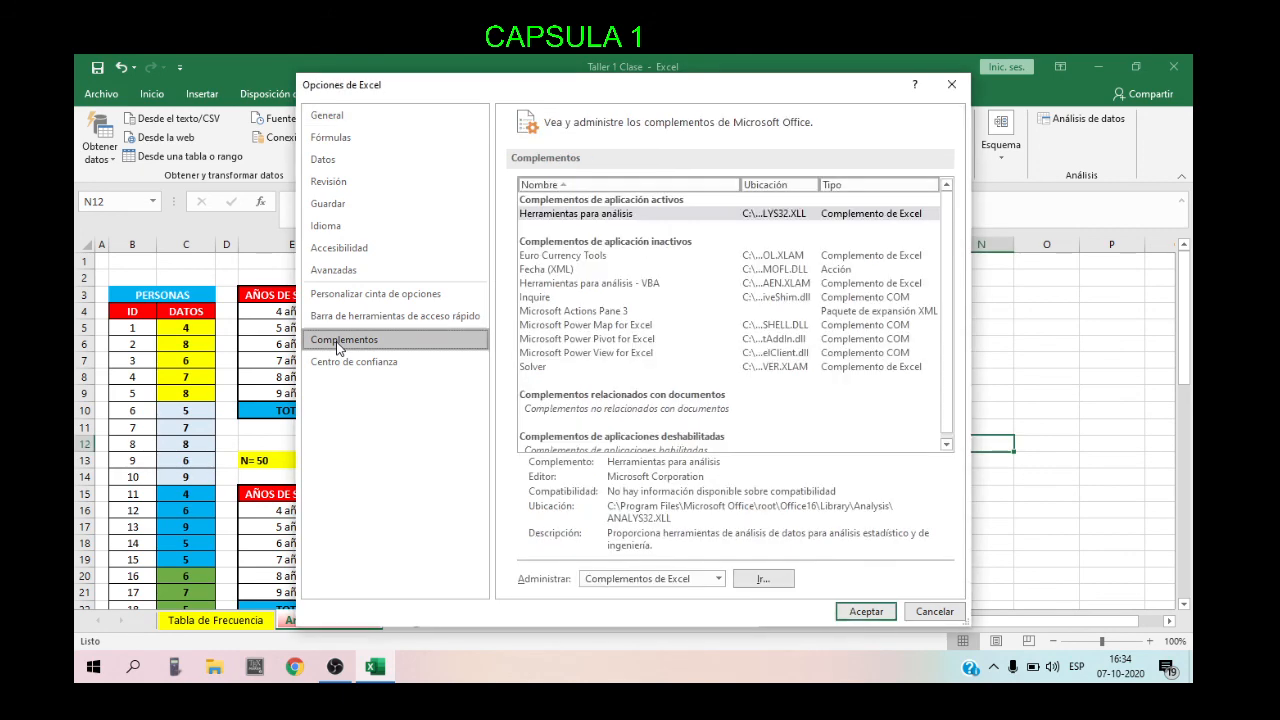
pyautogui.click(767, 584)
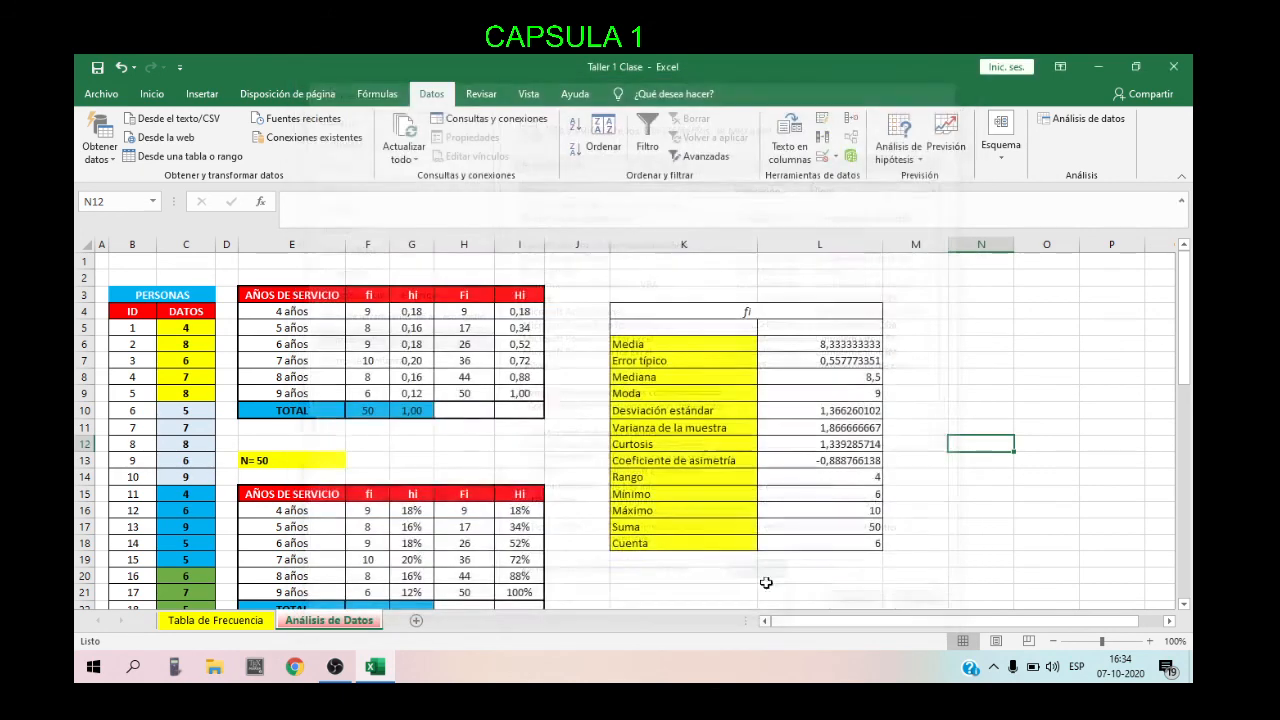